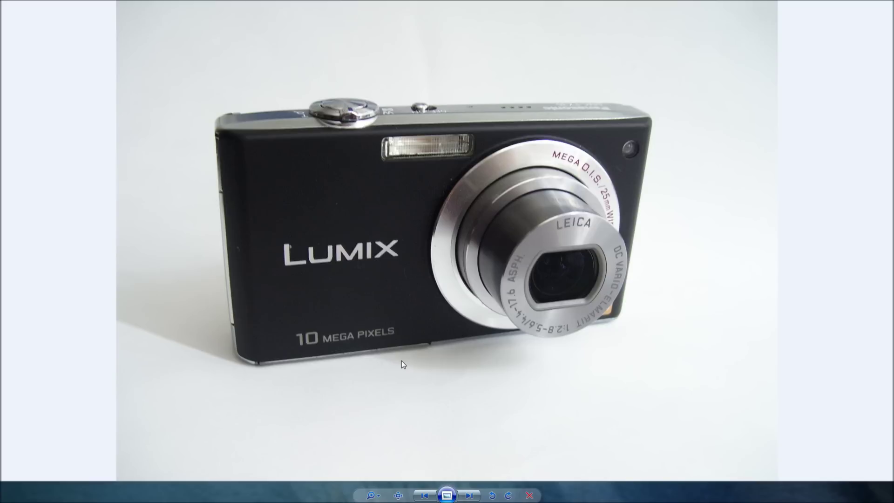
- Zoom into the LUMIX camera photo and pan around its details
scroll(429, 351, "up", 2)
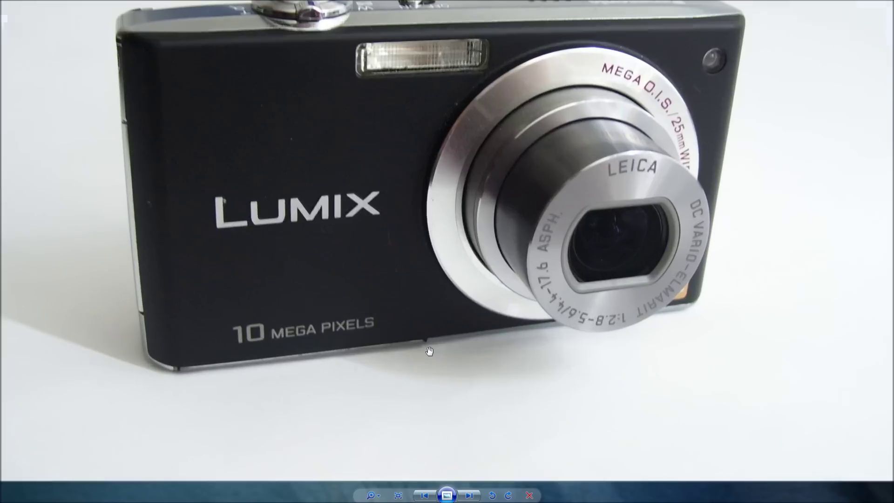
scroll(426, 322, "down", 1)
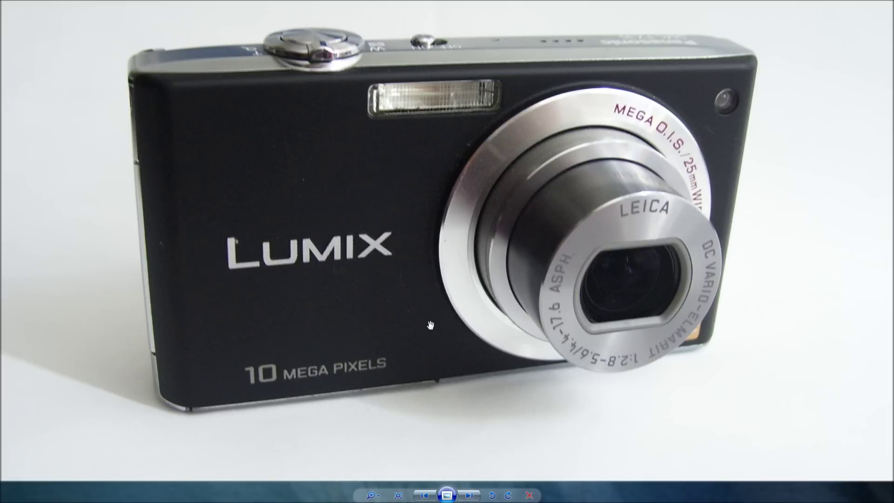
scroll(681, 200, "up", 3)
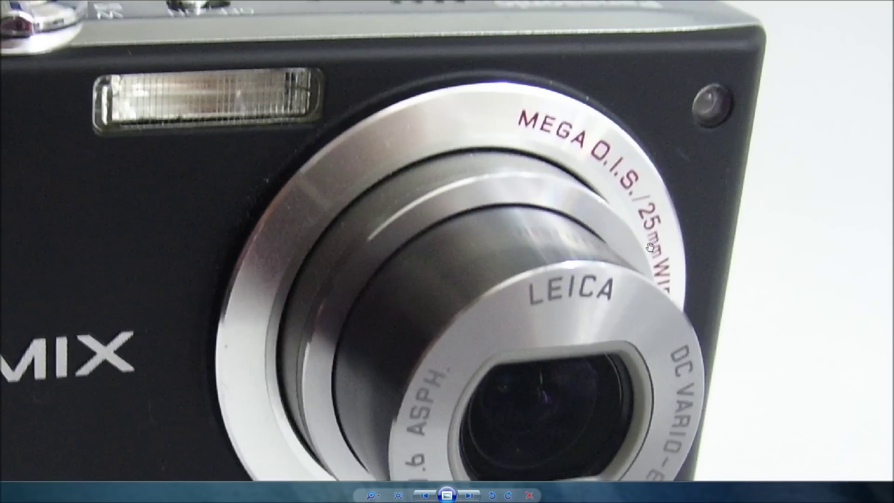
scroll(655, 235, "down", 2)
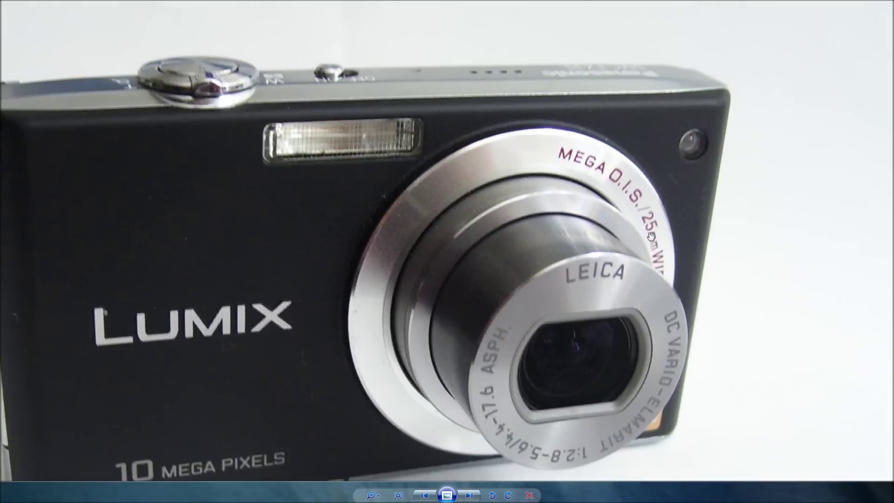
scroll(652, 236, "down", 1)
scroll(597, 263, "down", 1)
scroll(582, 265, "down", 1)
scroll(575, 265, "down", 1)
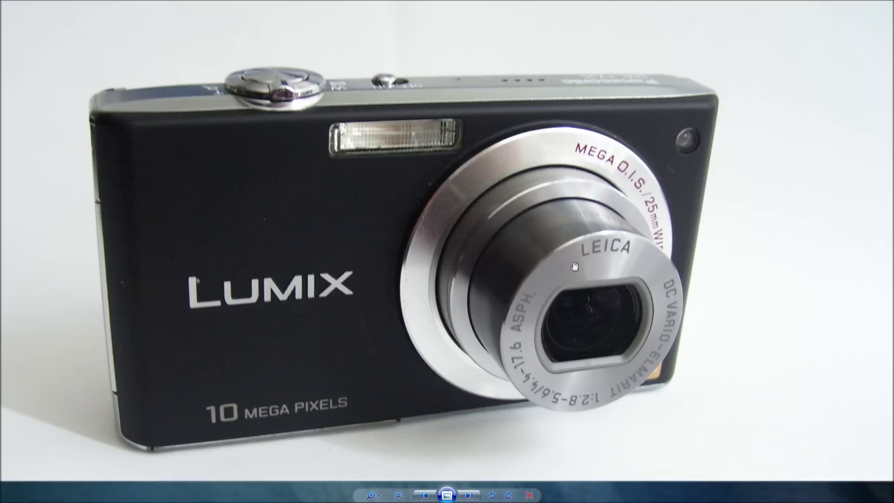
left_click_drag(556, 299, 555, 289)
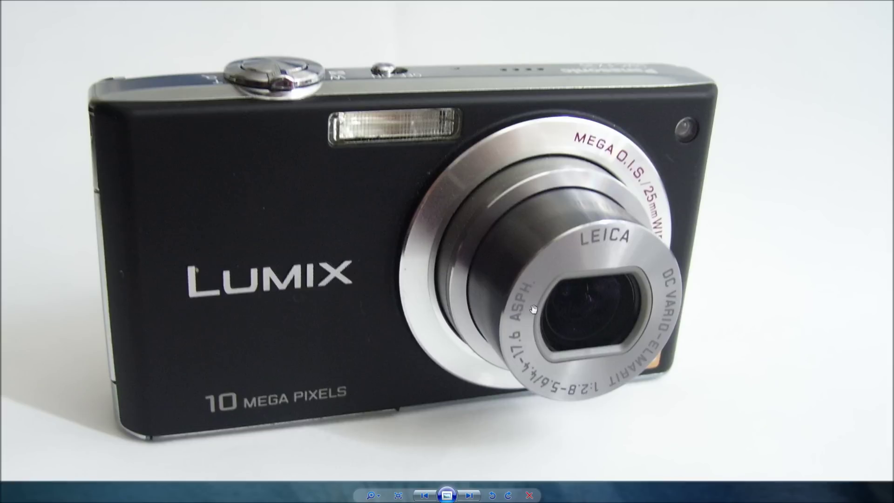
left_click_drag(543, 371, 557, 369)
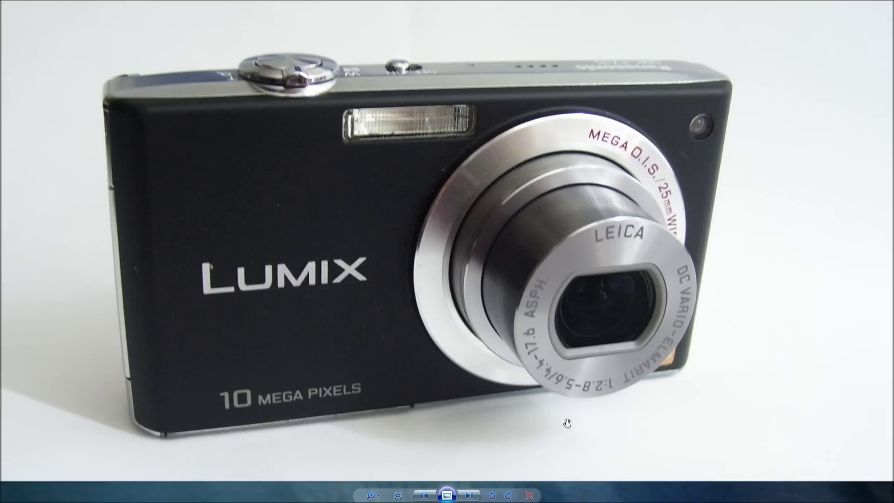
- Rotate the LUMIX photo 90° clockwise, reposition the zoomed view, and bring up the Pano folder
left_click(509, 496)
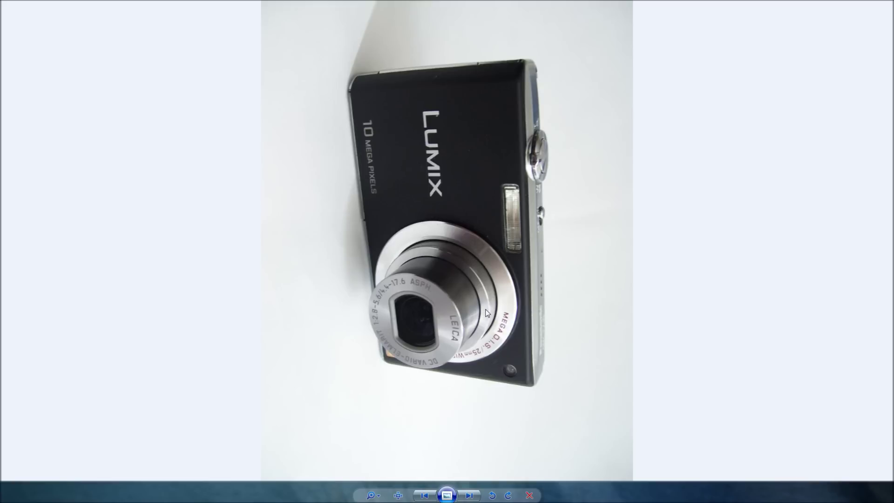
scroll(488, 313, "up", 3)
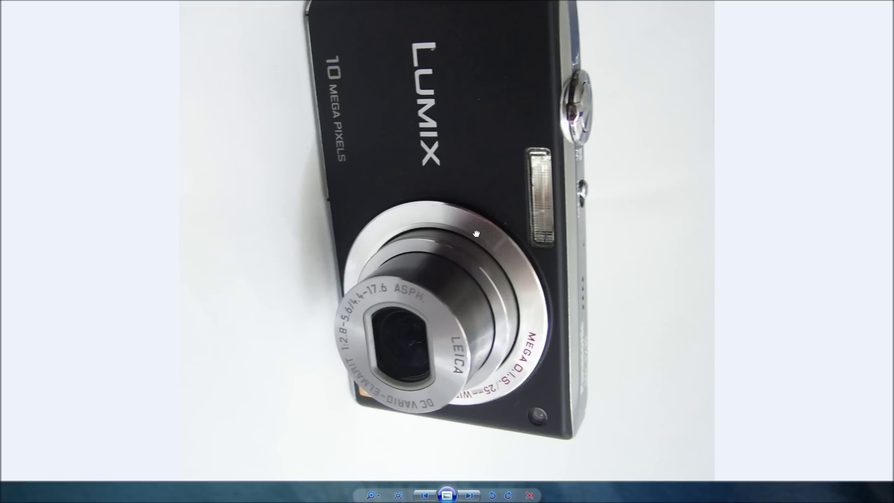
left_click_drag(476, 234, 475, 252)
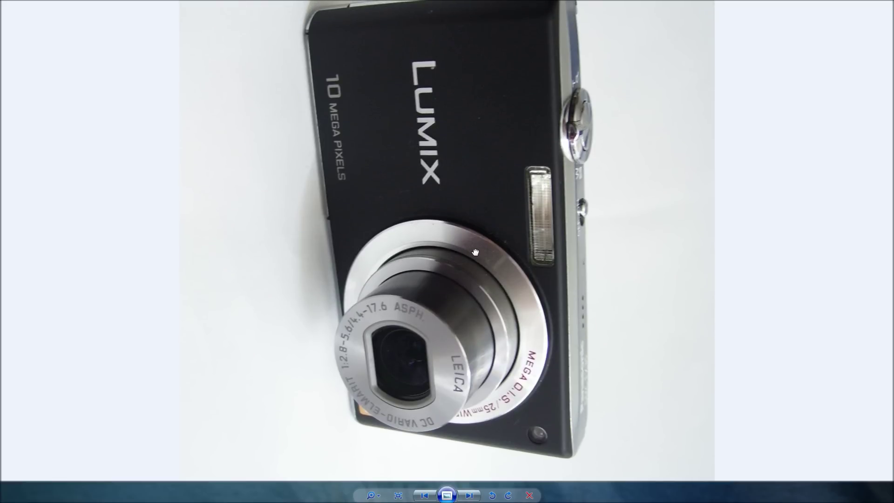
left_click_drag(475, 252, 474, 259)
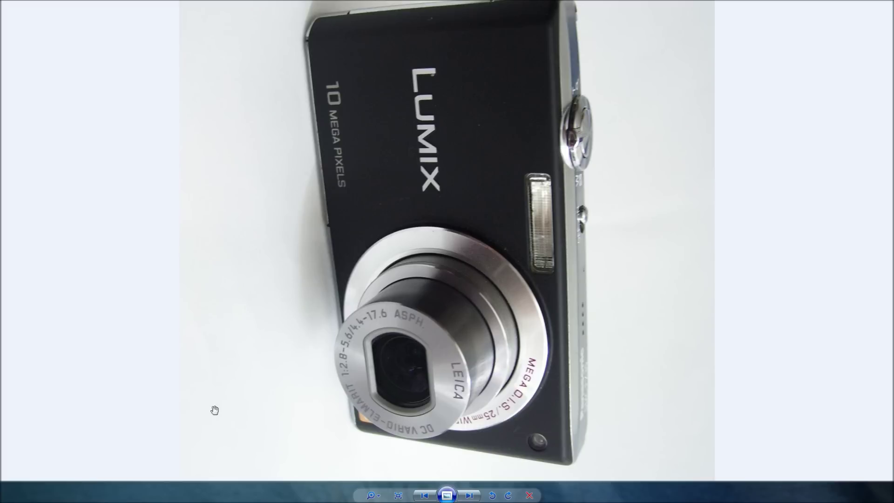
left_click(132, 493)
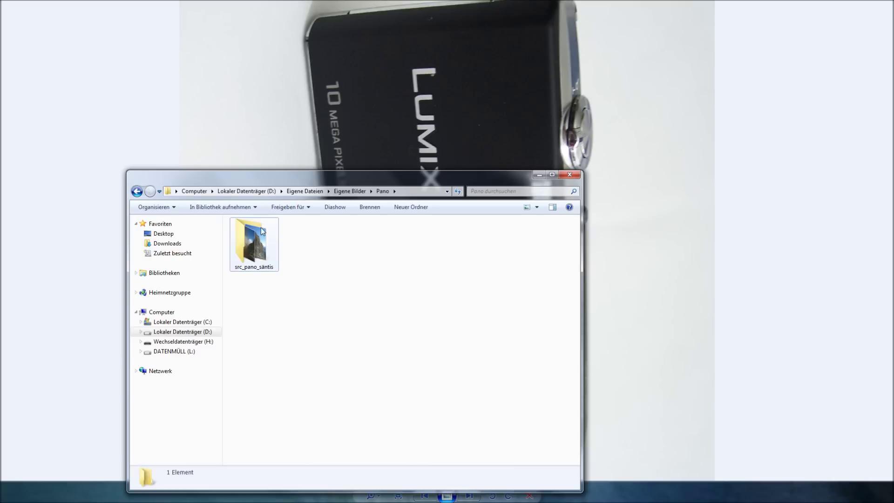
- Open src_pano_säntis, minimise its window, and select the first photo P1020530
double_click(259, 231)
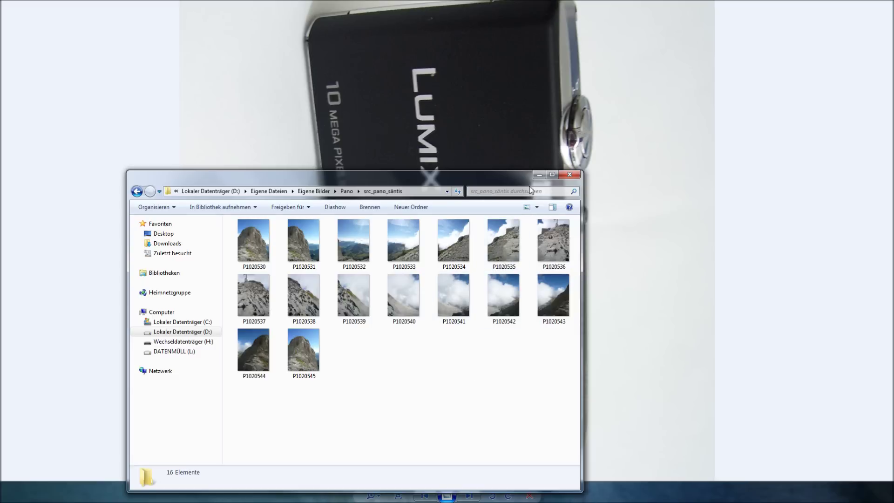
left_click(539, 176)
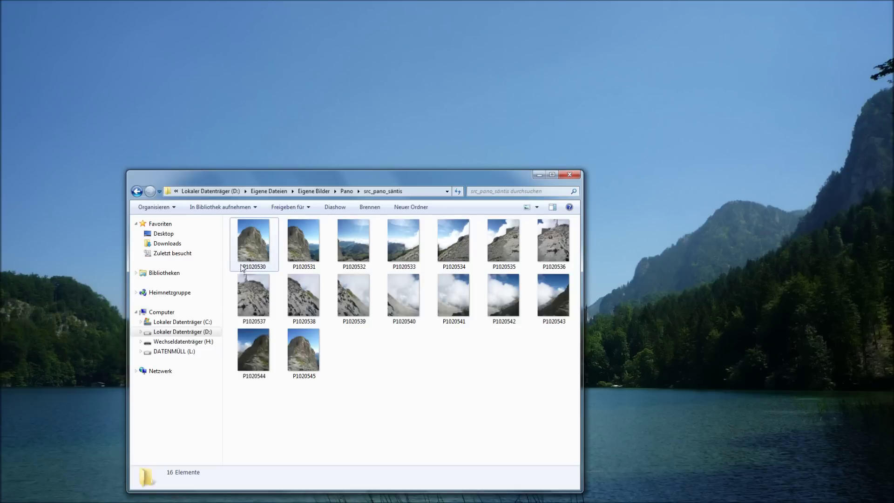
left_click(244, 264)
- View photos P1020530 and P1020531, then minimise the folder and return to the camera photo
double_click(245, 264)
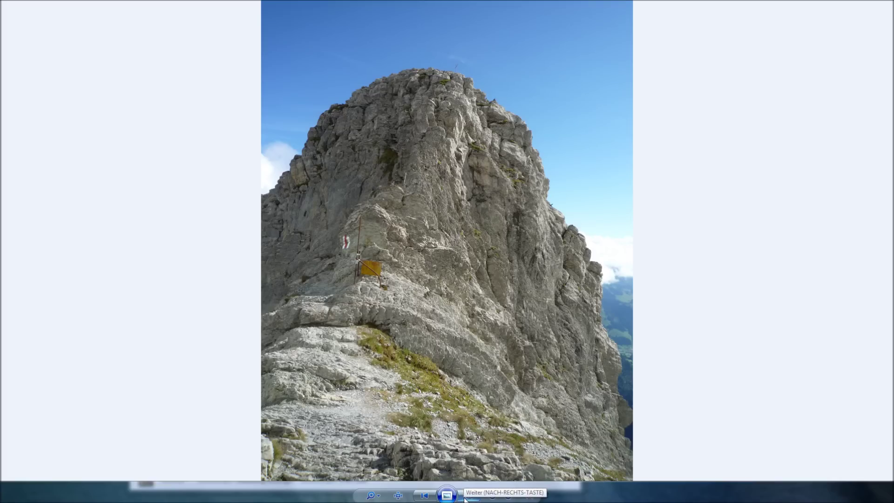
left_click(466, 497)
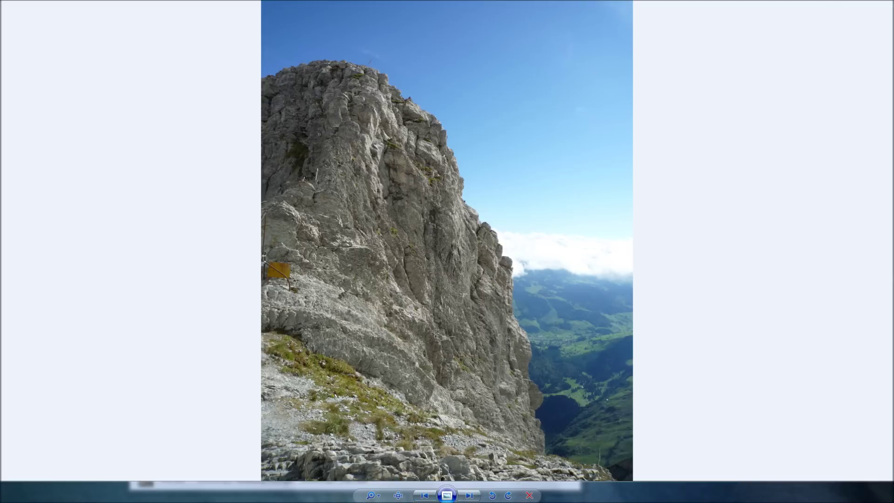
key("alt+F4")
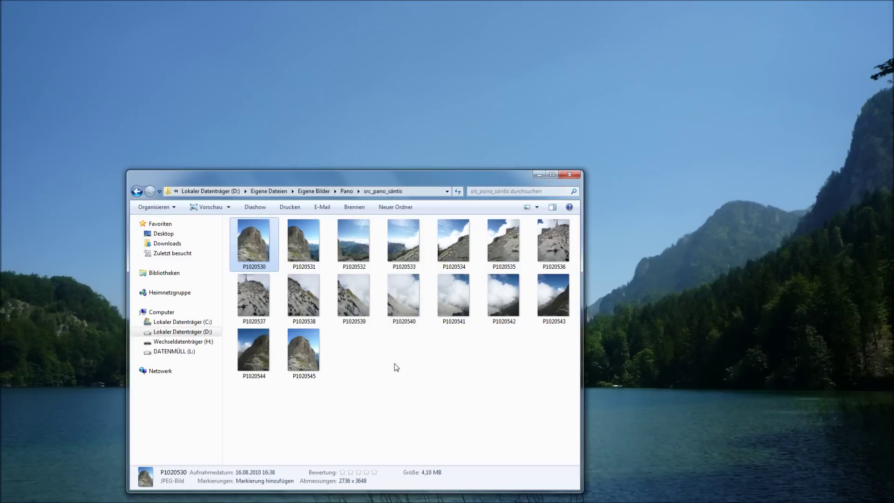
left_click(539, 176)
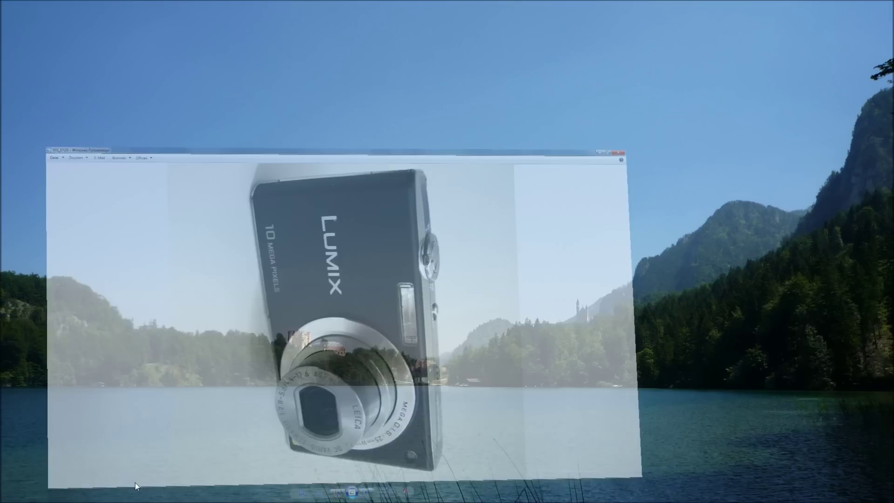
left_click(136, 482)
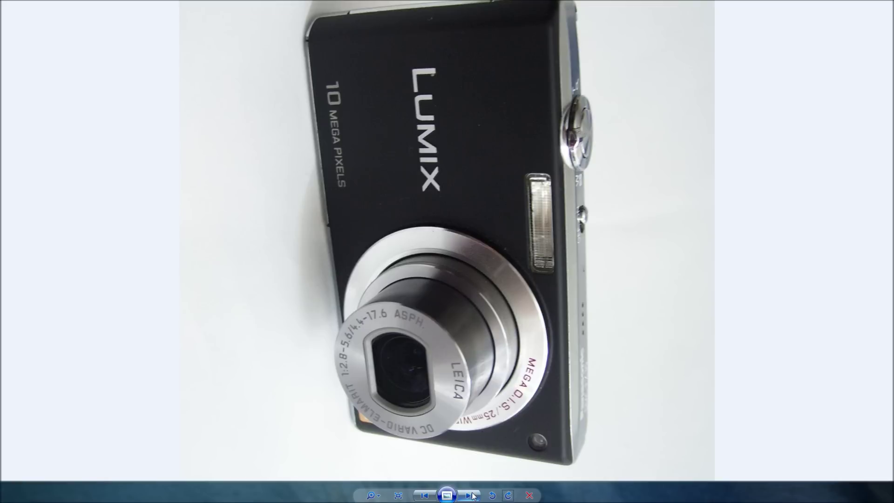
- Advance to the rear-view Lumix photo showing the REC menu's SERIENBILDER options
left_click(473, 496)
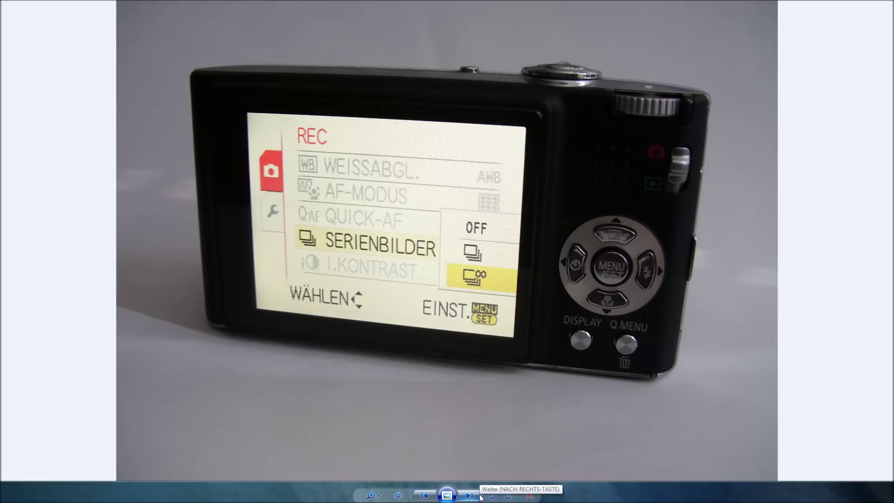
left_click(481, 497)
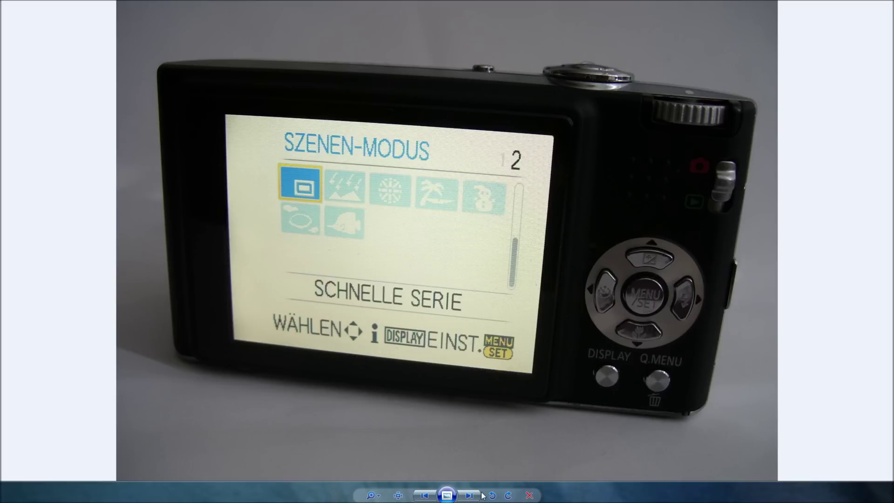
scroll(360, 305, "up", 1)
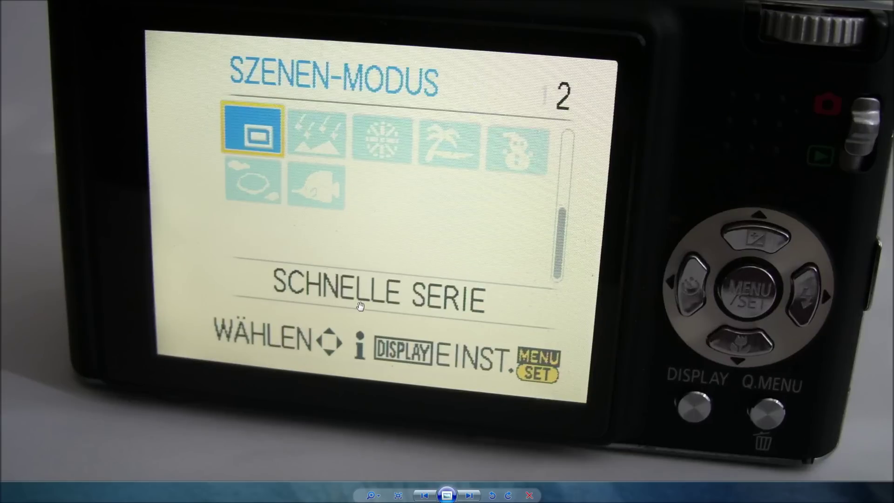
scroll(342, 281, "down", 1)
scroll(347, 289, "down", 1)
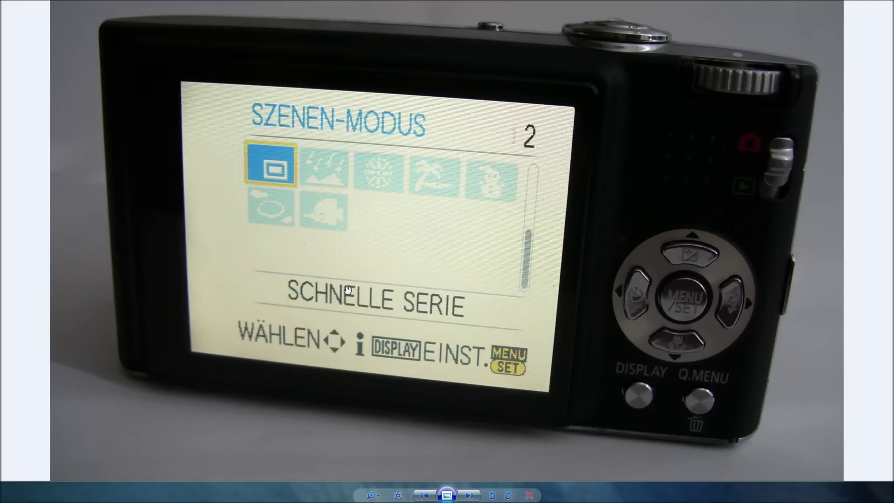
scroll(347, 289, "down", 1)
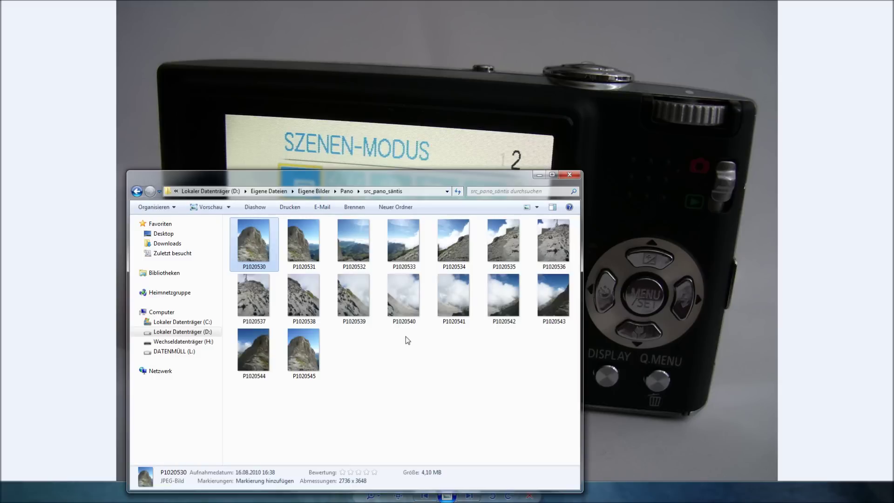
- Move the src_pano_säntis window higher, then search the Start menu ('hugin') and launch ICE
left_click_drag(427, 177, 427, 74)
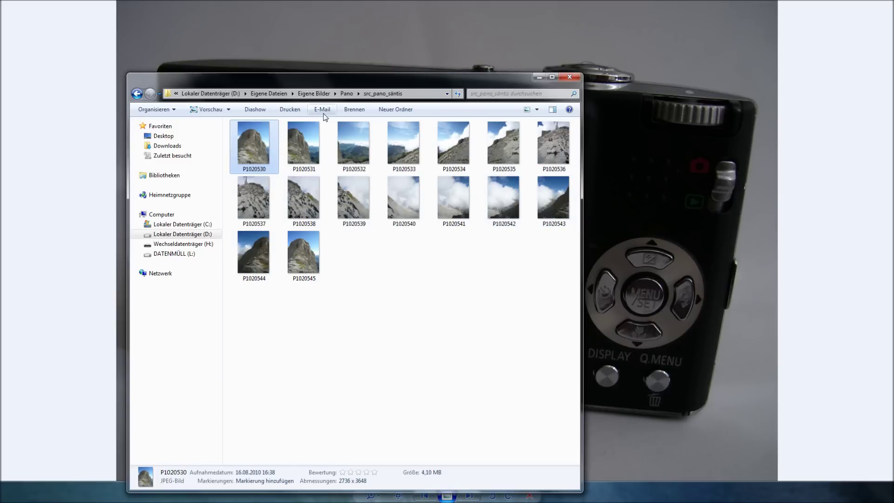
left_click_drag(340, 85, 339, 69)
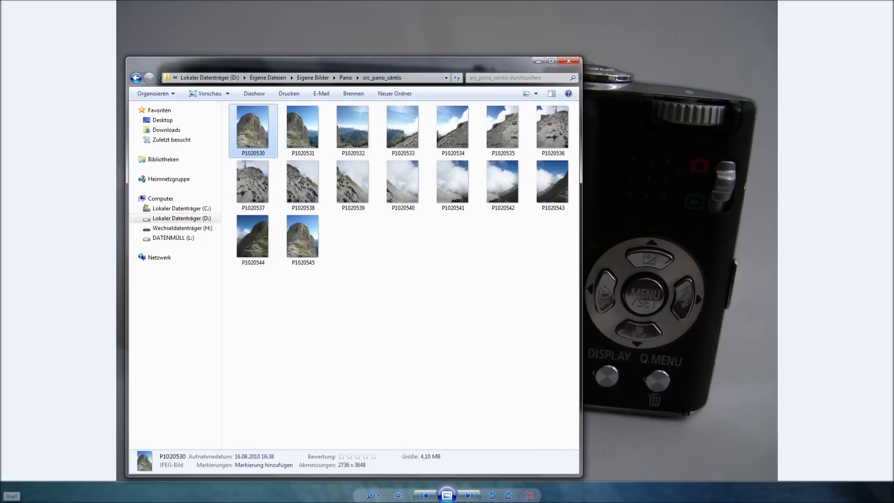
left_click(2, 501)
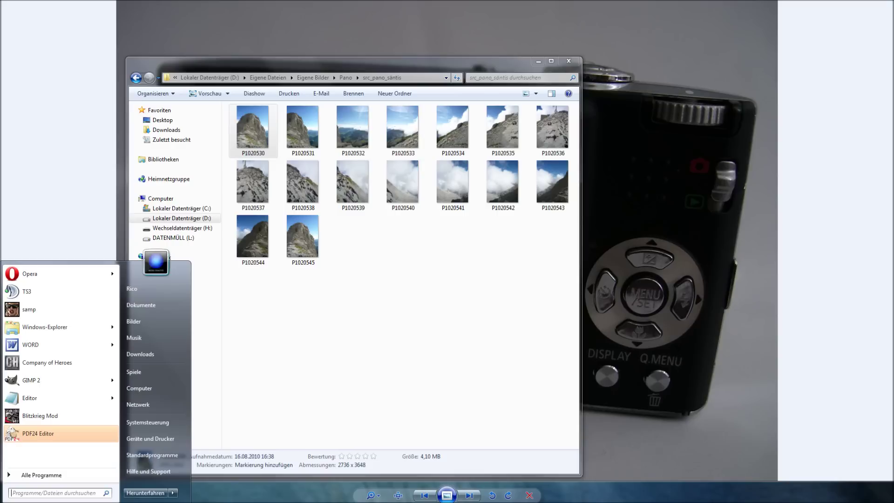
type("hugin")
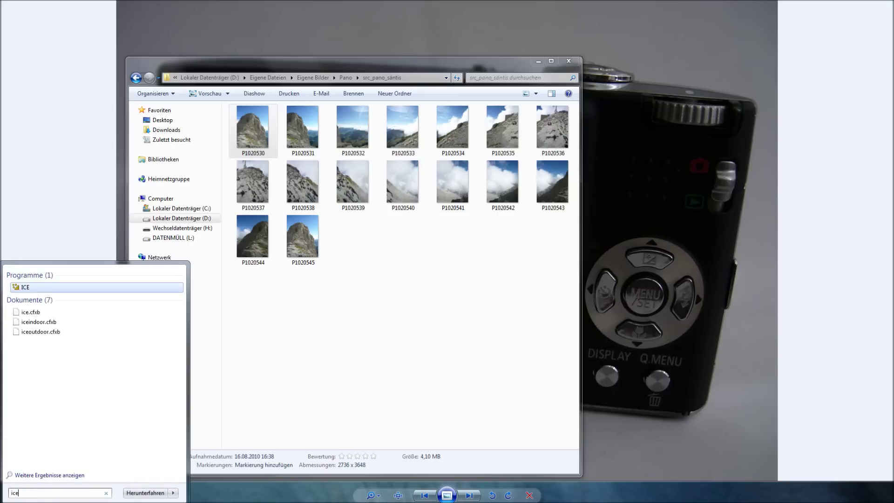
key("Return")
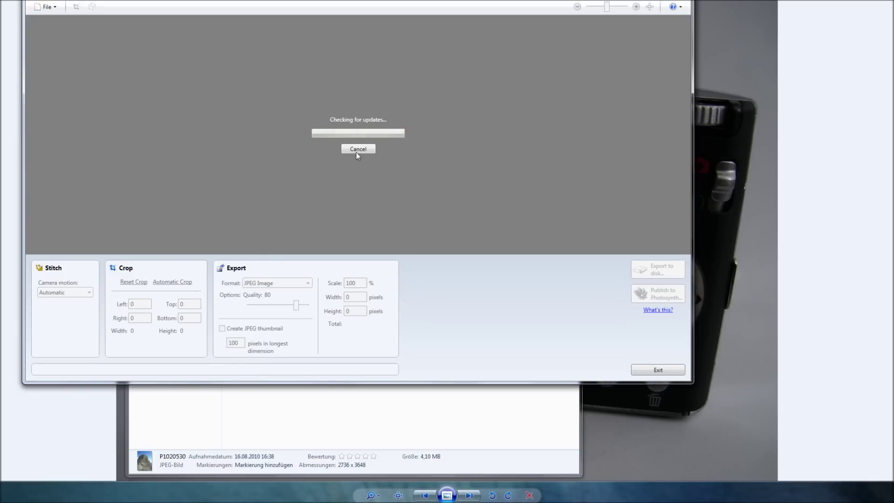
- Skip the update check, reposition and narrow the ICE window, and start a new project
left_click(358, 149)
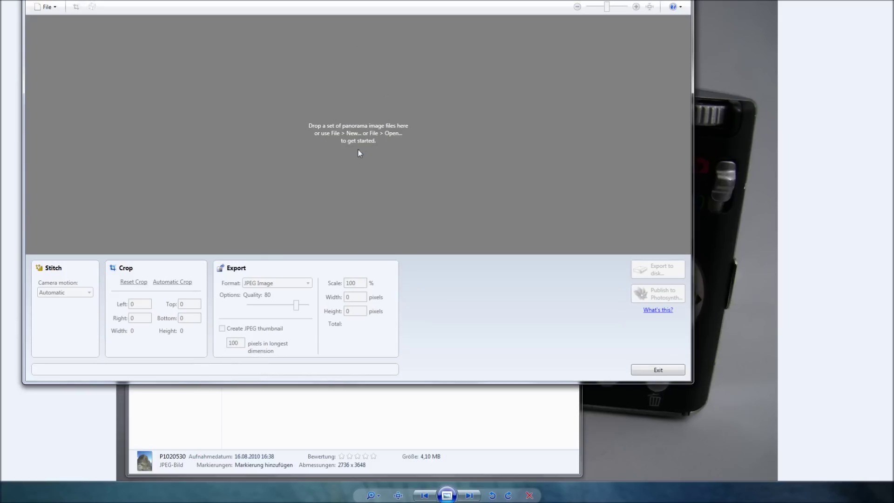
left_click_drag(345, 0, 353, 32)
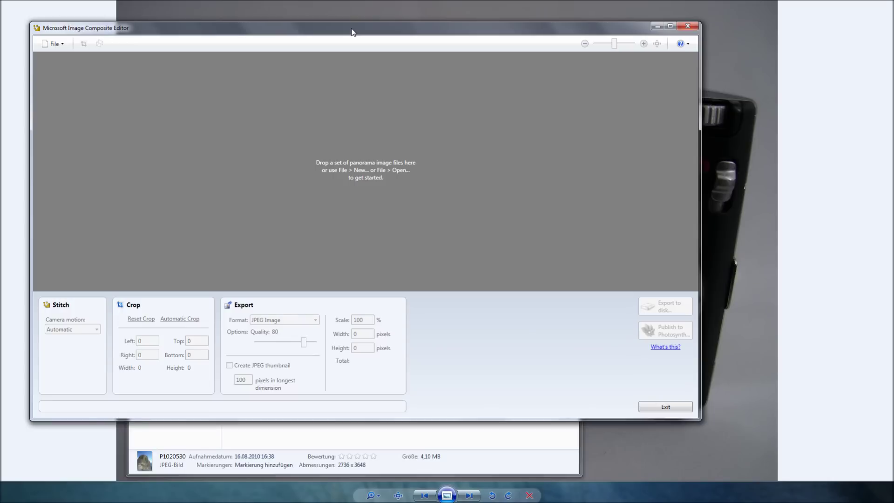
left_click_drag(352, 32, 370, 40)
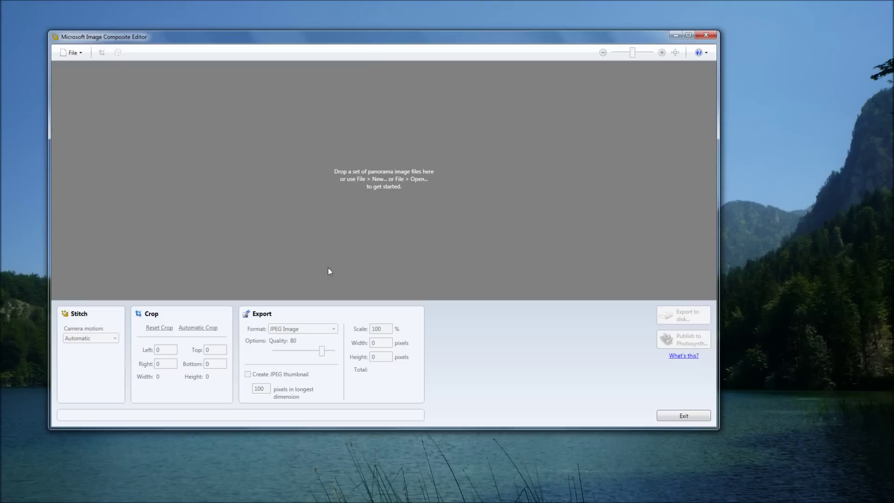
left_click_drag(372, 45, 373, 47)
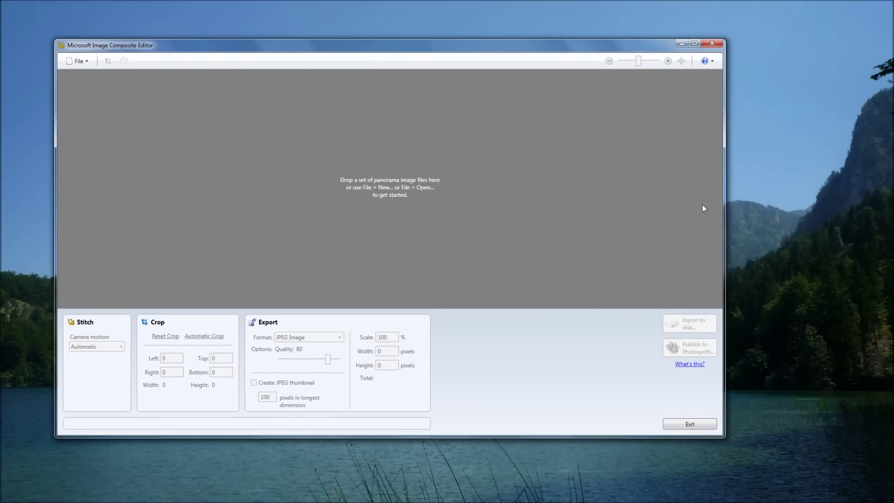
left_click_drag(723, 213, 699, 215)
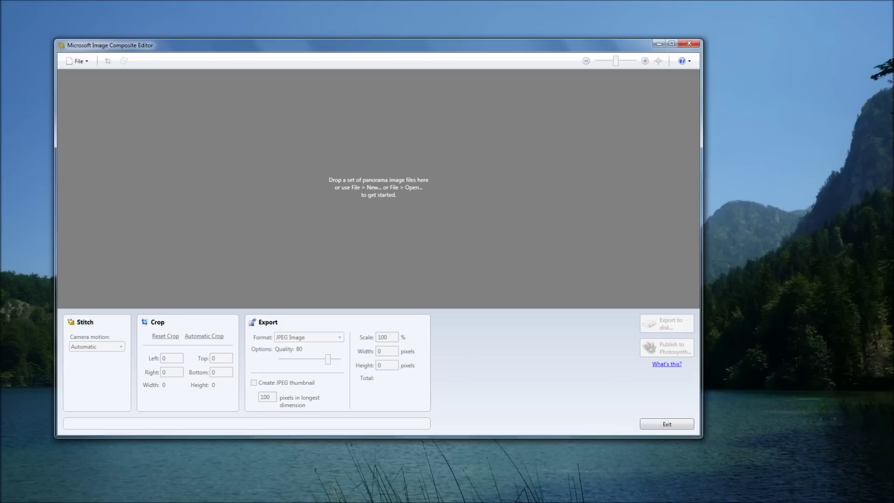
key("ctrl+n")
- Select all 16 Säntis photos, drop them onto the ICE canvas, and minimise Explorer
mouse_move(558, 292)
left_mouse_down()
mouse_move(245, 121)
mouse_move(586, 175)
mouse_move(670, 204)
left_mouse_up()
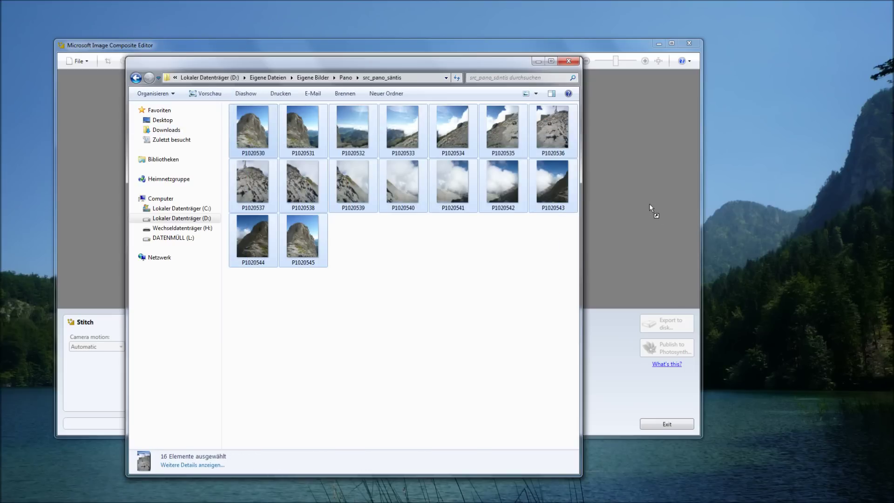
left_click_drag(650, 204, 649, 204)
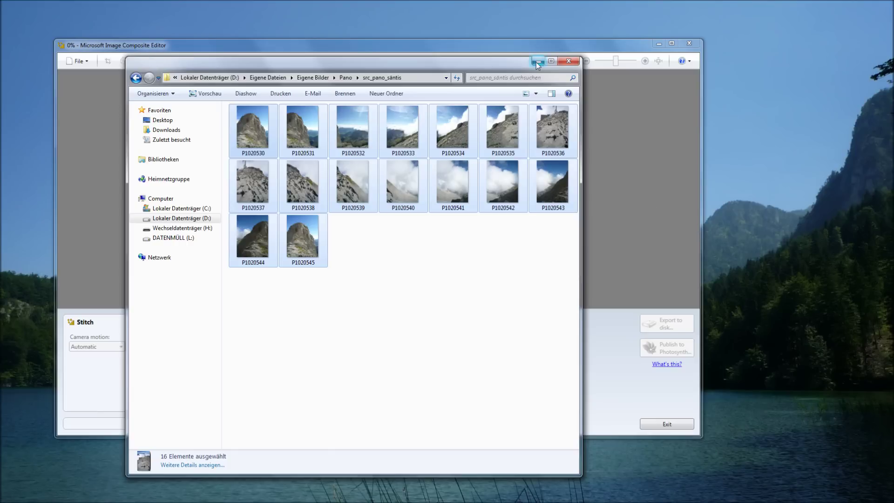
left_click(539, 61)
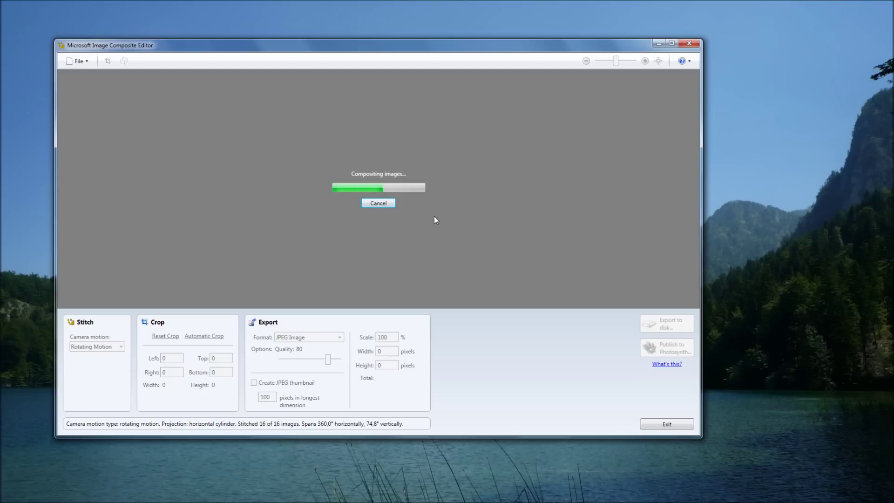
- Enlarge the desktop CPU meter gadget and move it higher while compositing finishes
left_click(768, 154)
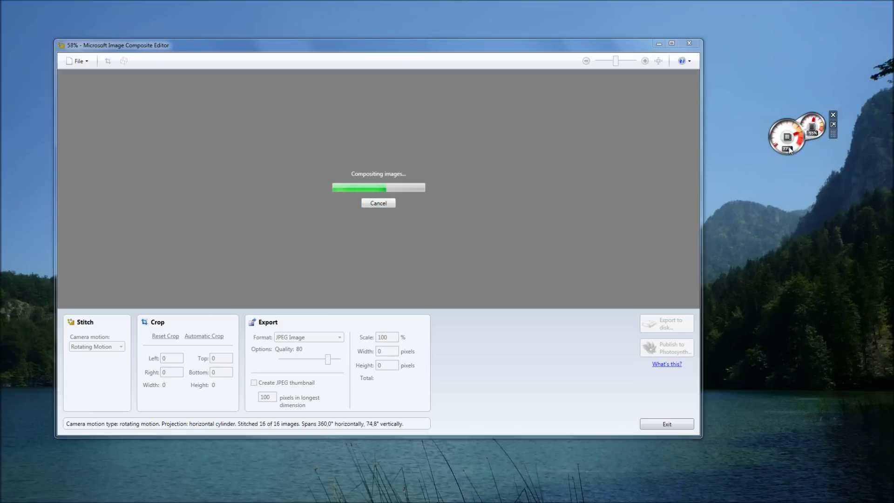
left_click(833, 125)
left_click_drag(795, 154, 787, 86)
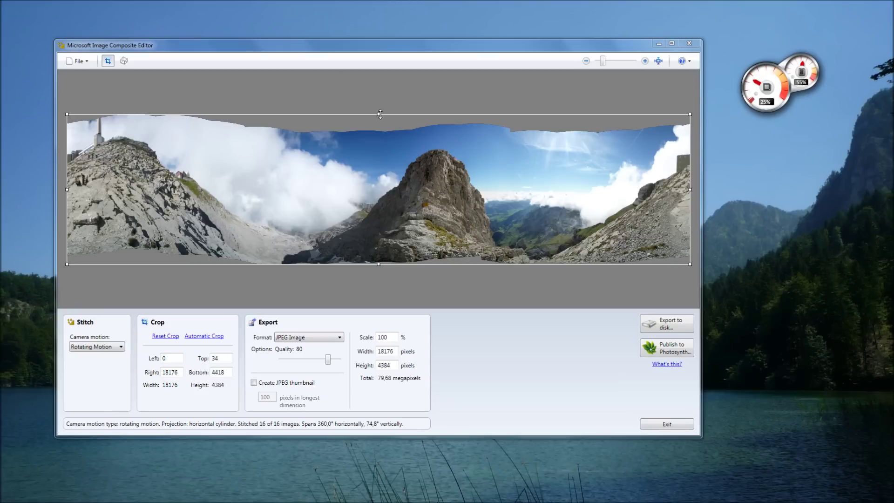
- Lower the top crop edge and raise the bottom edge, leaving 18176 × 3363 pixels
left_click_drag(380, 114, 381, 135)
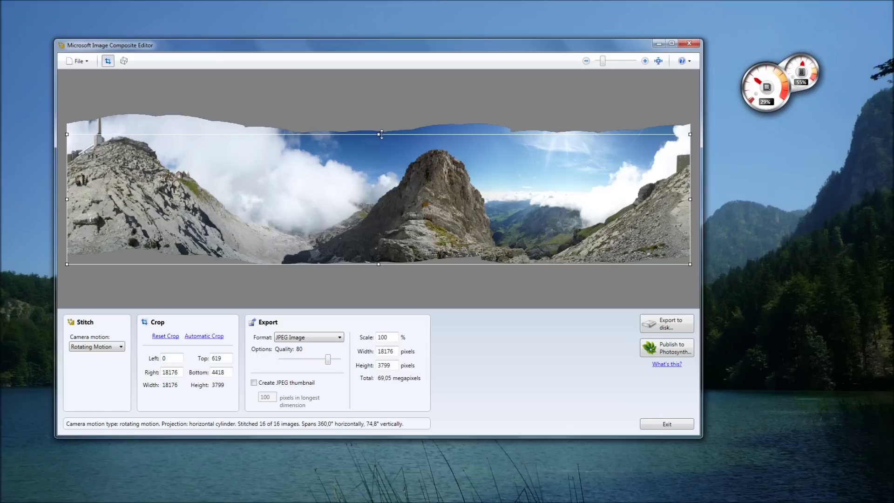
left_click_drag(381, 134, 380, 134)
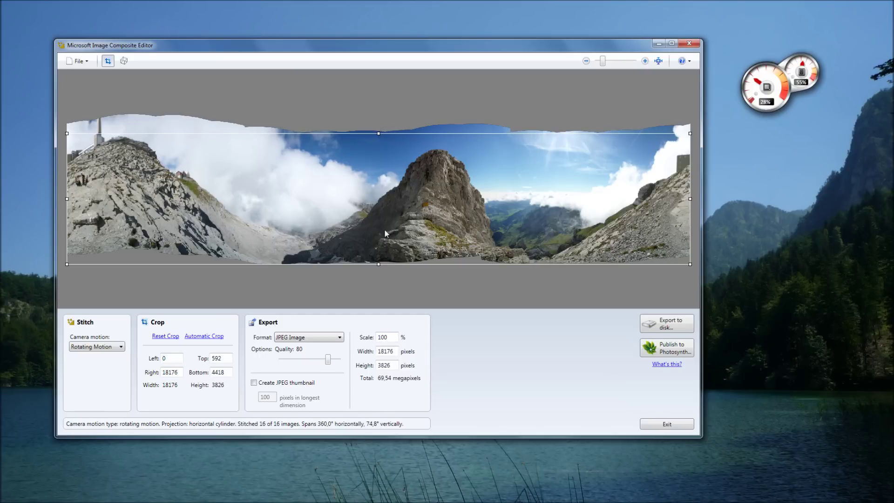
left_click_drag(379, 264, 385, 250)
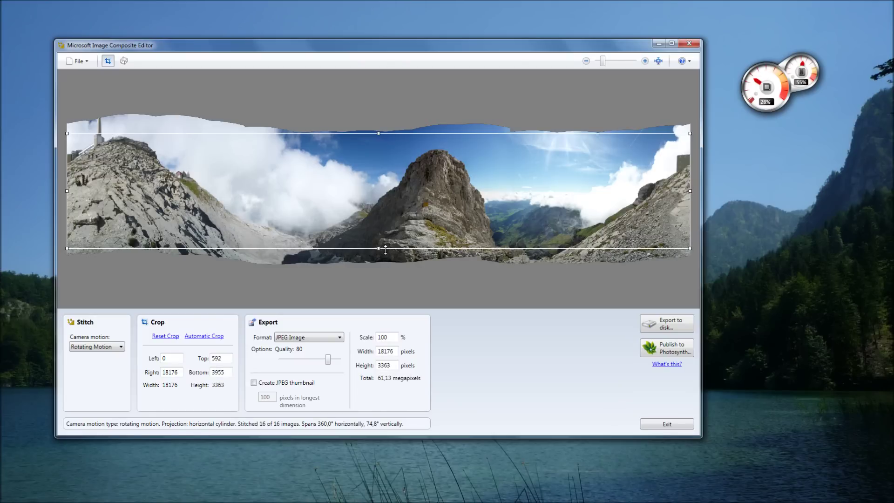
- Zoom into the panorama and pan to the summit at its left end
scroll(351, 282, "up", 1)
scroll(352, 284, "up", 1)
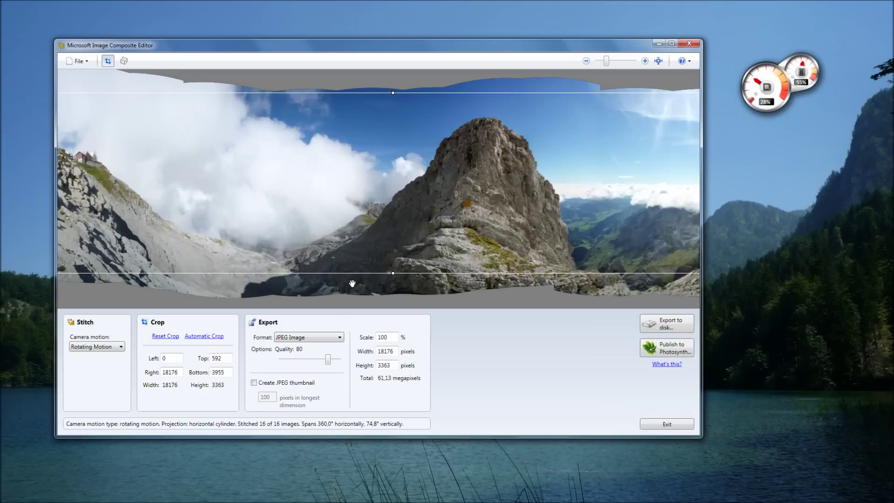
mouse_move(544, 299)
left_mouse_down()
mouse_move(498, 300)
mouse_move(543, 300)
left_mouse_up()
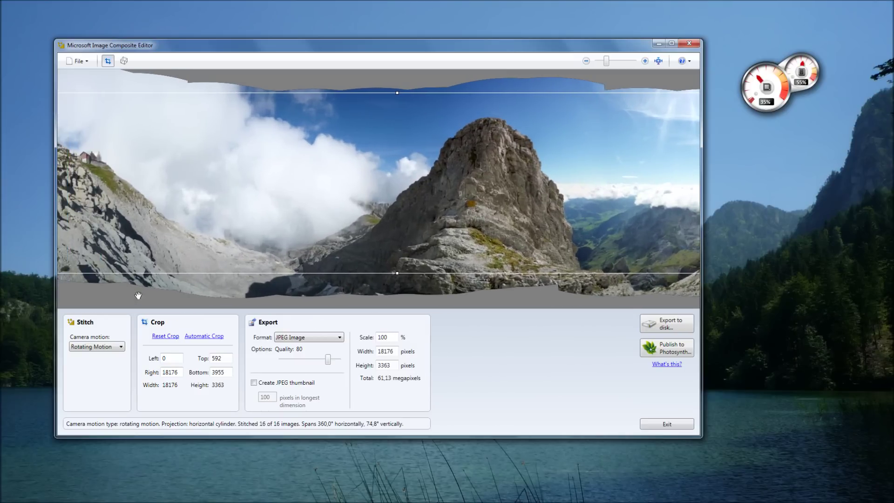
mouse_move(538, 300)
left_mouse_down()
mouse_move(548, 306)
mouse_move(446, 291)
left_mouse_up()
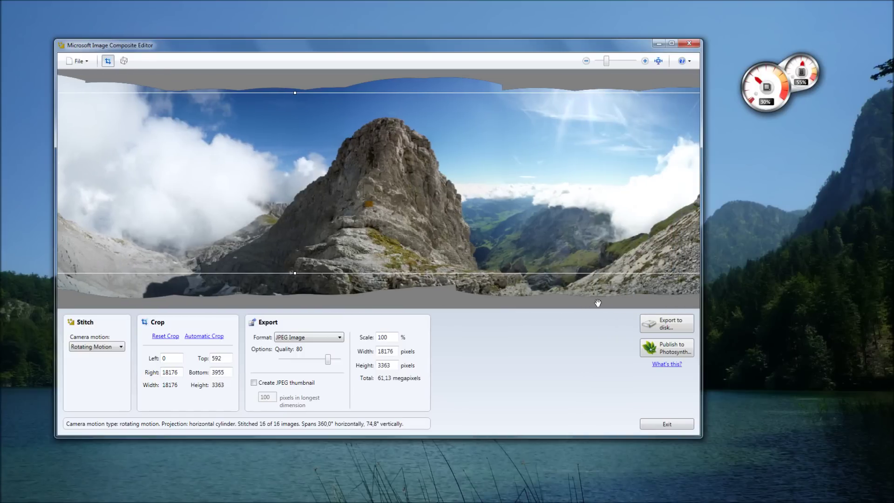
left_click_drag(626, 307, 425, 285)
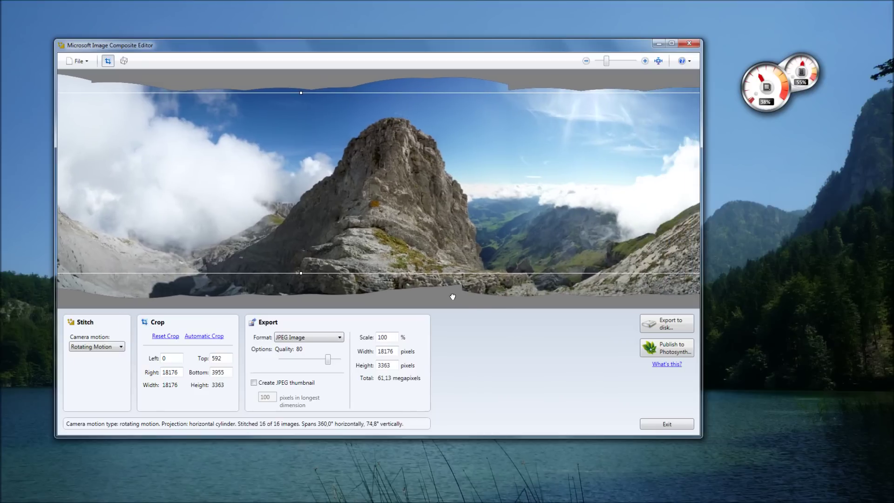
left_click_drag(425, 286, 512, 289)
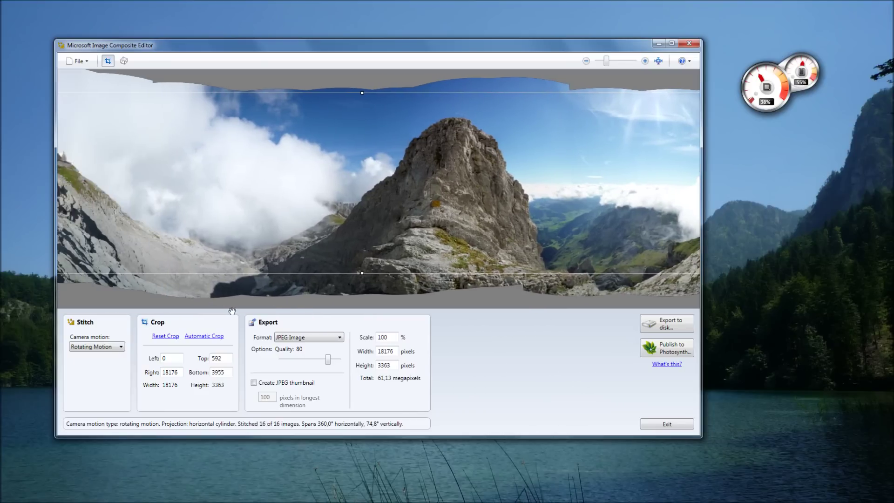
left_click_drag(138, 300, 367, 293)
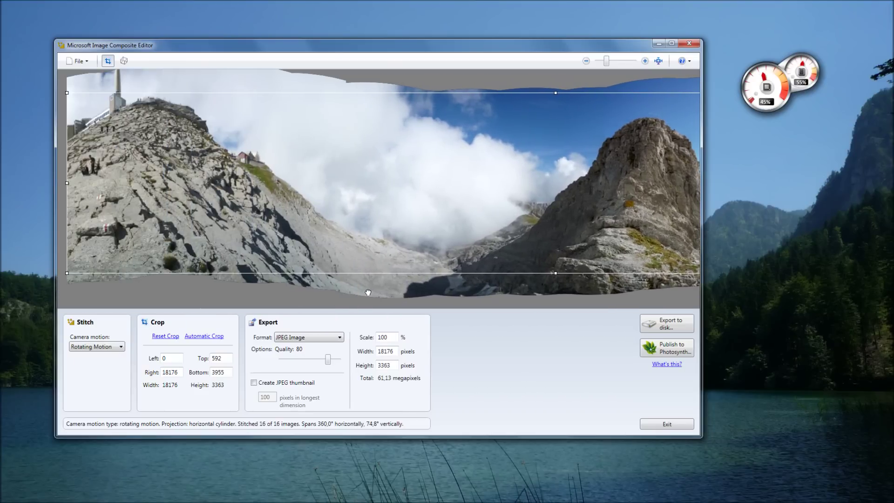
- Pan across the central rock peak to the right end, then zoom back out
left_click_drag(356, 296, 256, 288)
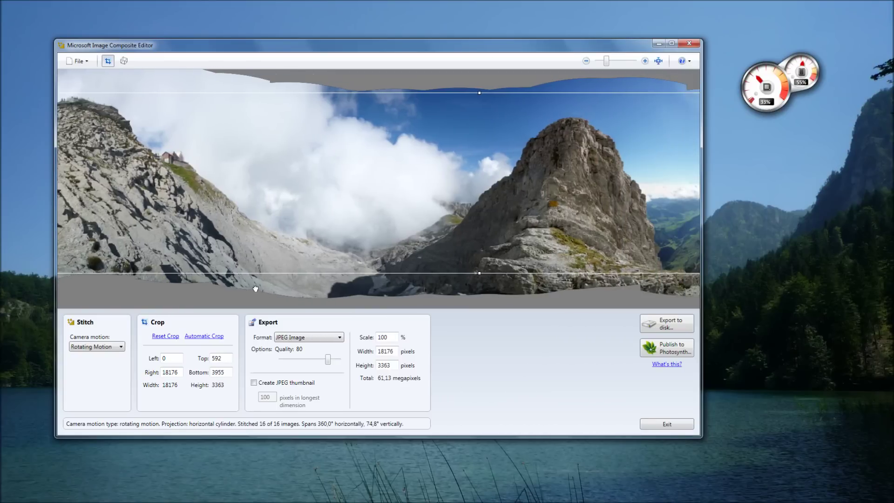
left_click_drag(564, 300, 428, 293)
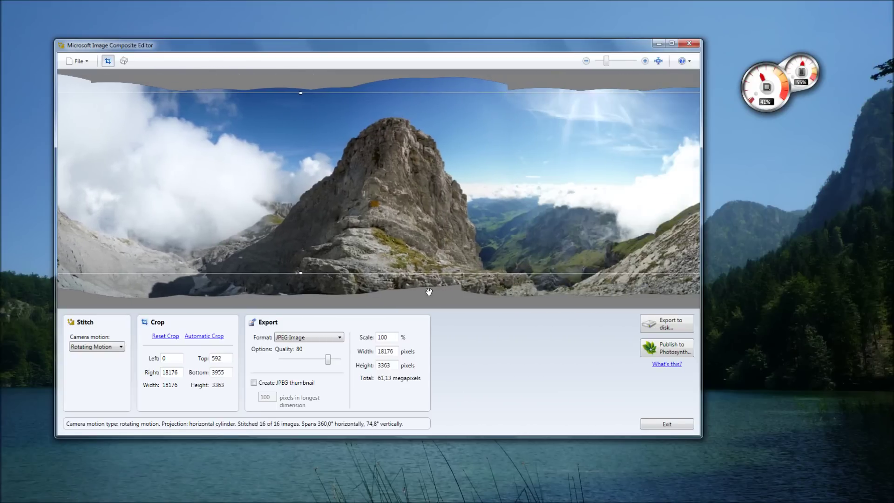
left_click_drag(666, 304, 275, 295)
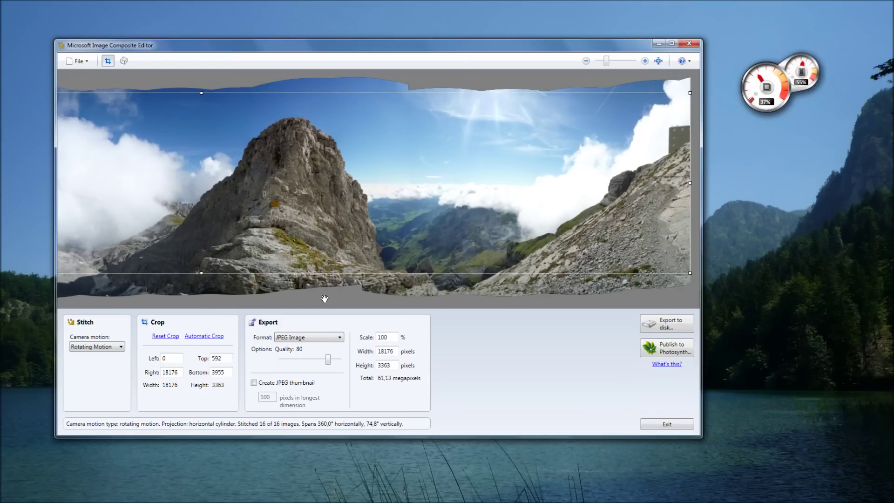
scroll(325, 298, "down", 1)
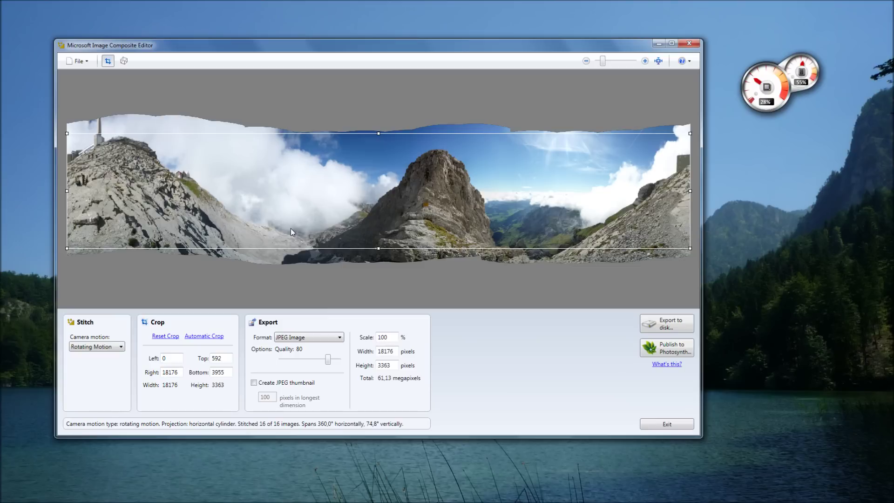
scroll(291, 228, "up", 3)
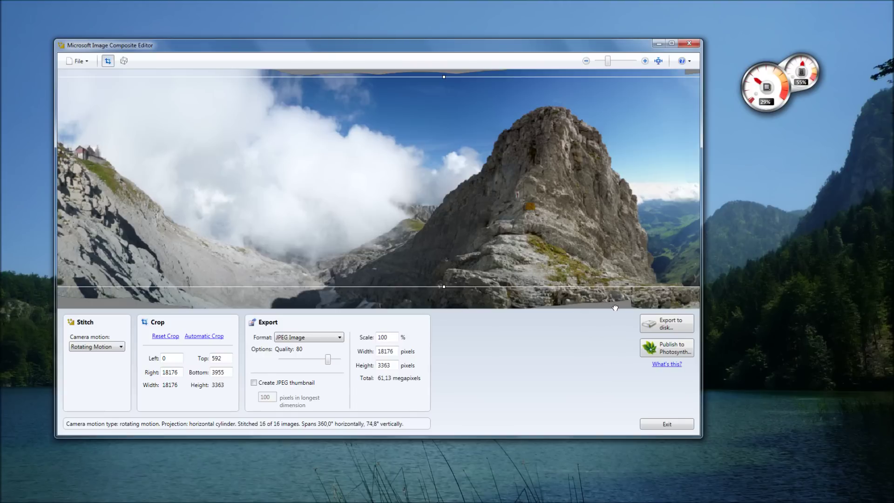
left_click_drag(601, 304, 502, 288)
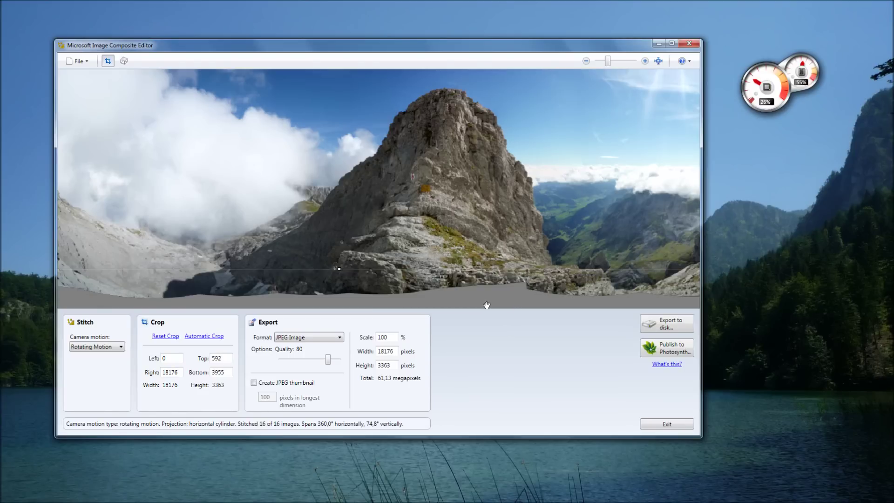
left_click_drag(485, 304, 517, 317)
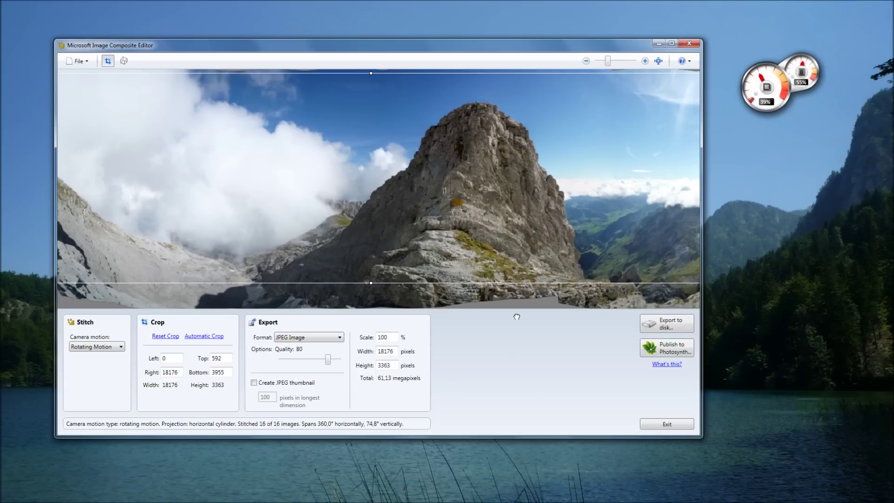
left_click_drag(516, 317, 519, 308)
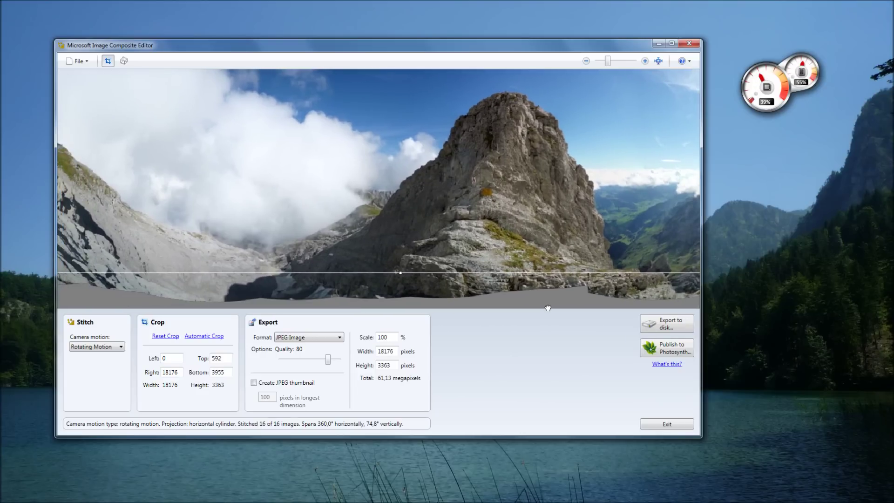
left_click_drag(328, 294, 562, 318)
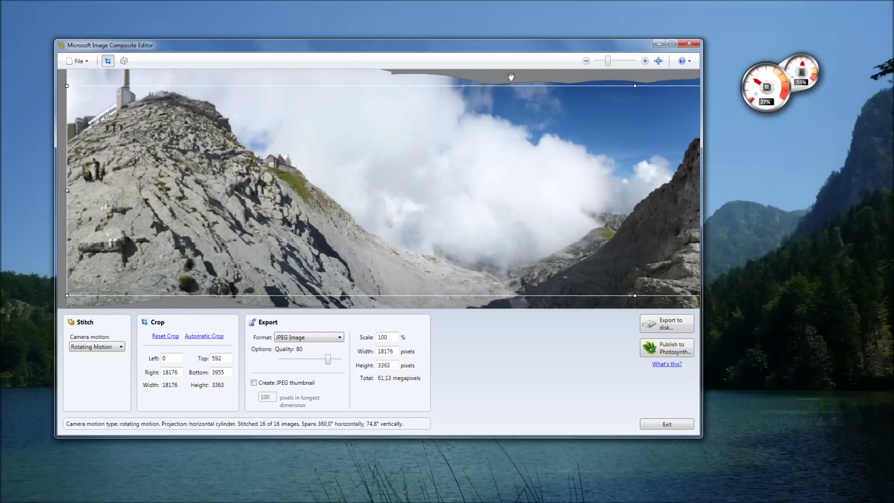
left_click_drag(97, 83, 87, 113)
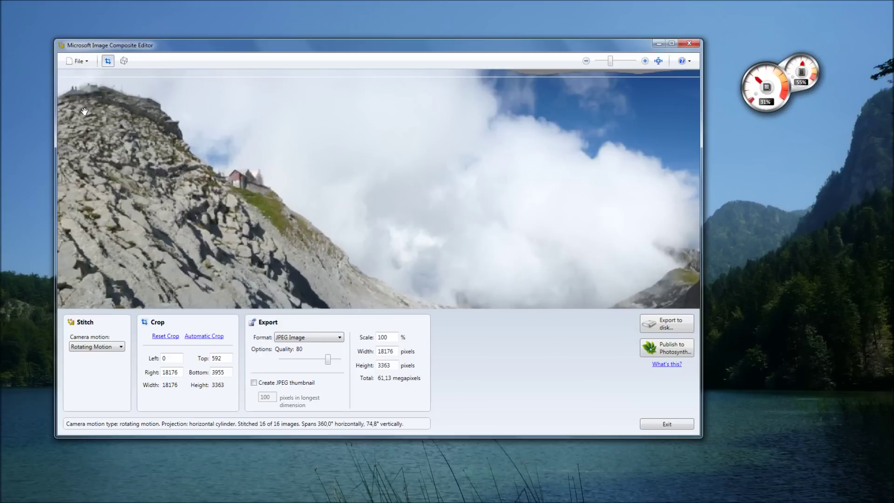
left_click_drag(204, 72, 208, 72)
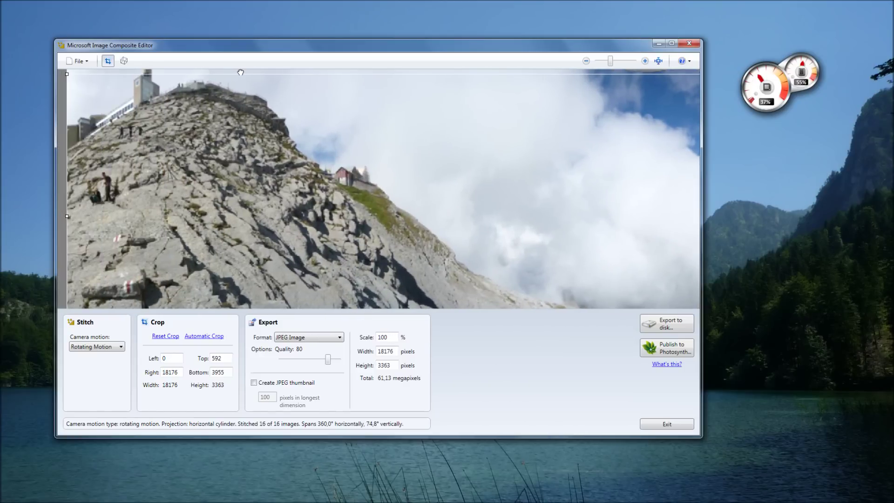
scroll(145, 101, "down", 2)
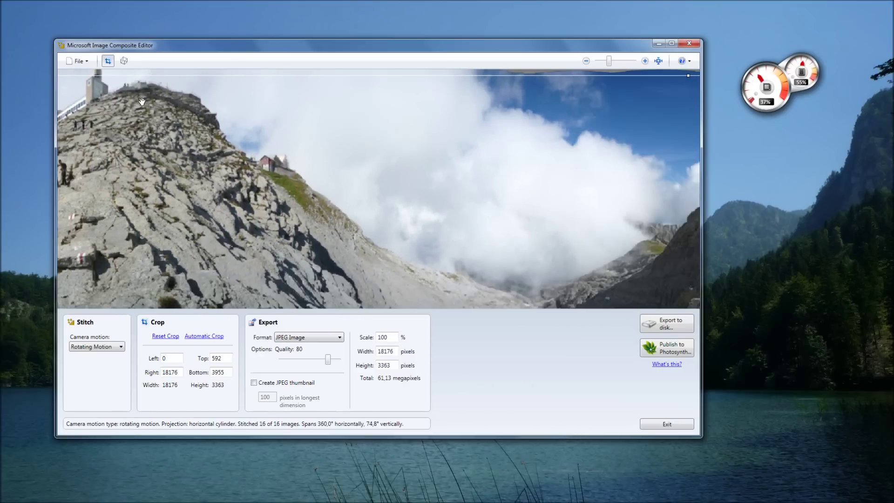
scroll(279, 98, "down", 2)
left_click_drag(617, 88, 422, 94)
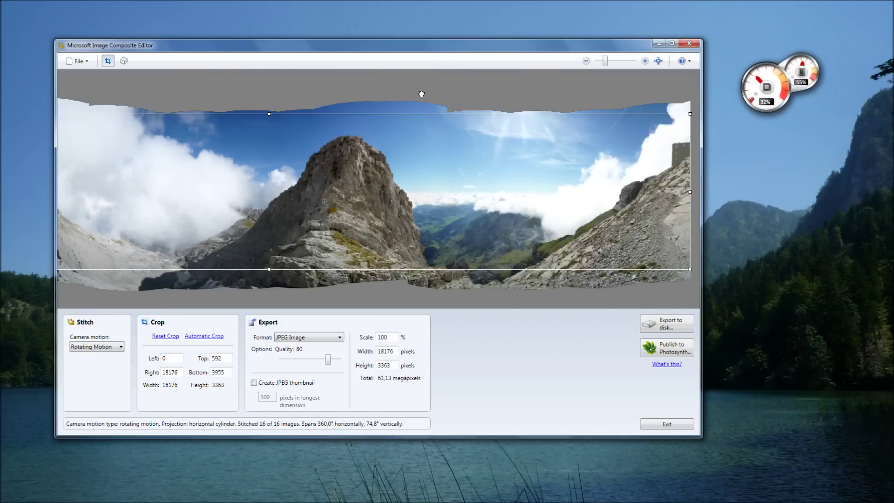
scroll(664, 108, "up", 1)
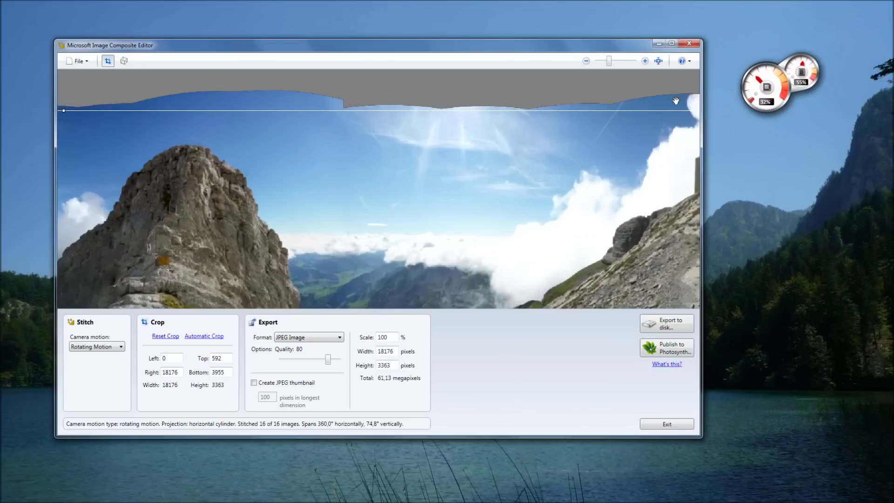
scroll(662, 135, "up", 1)
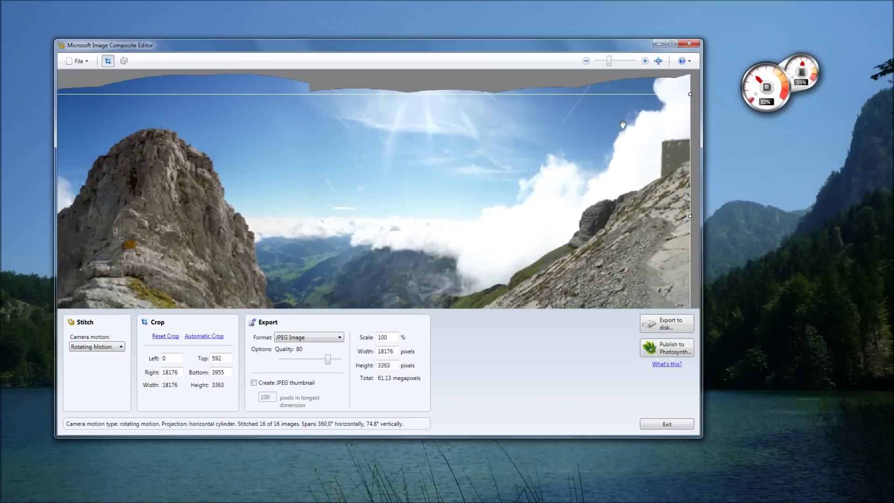
scroll(474, 89, "down", 1)
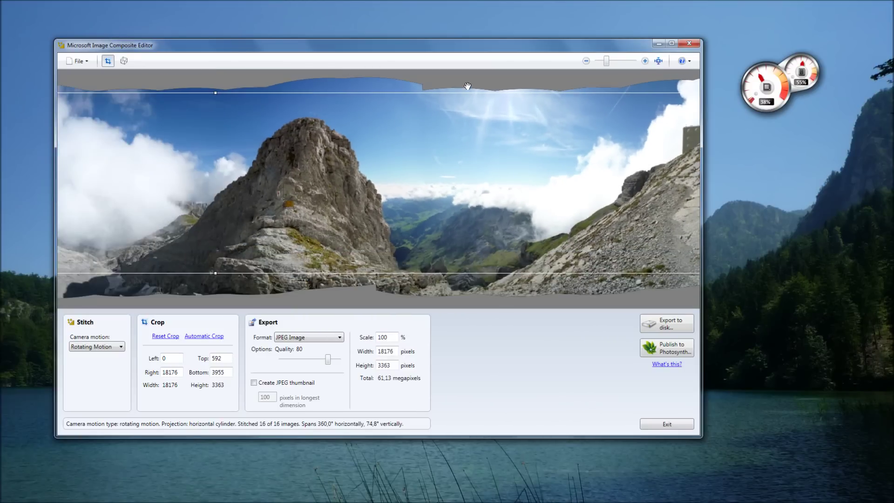
scroll(468, 87, "down", 1)
scroll(466, 86, "down", 1)
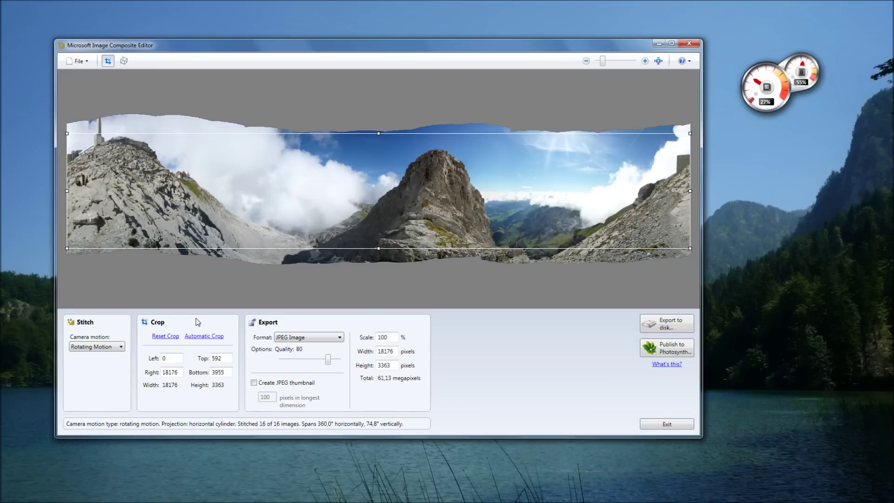
- Keep JPEG format, try 50% scale then restore 100%, and raise quality to 100
left_click(336, 343)
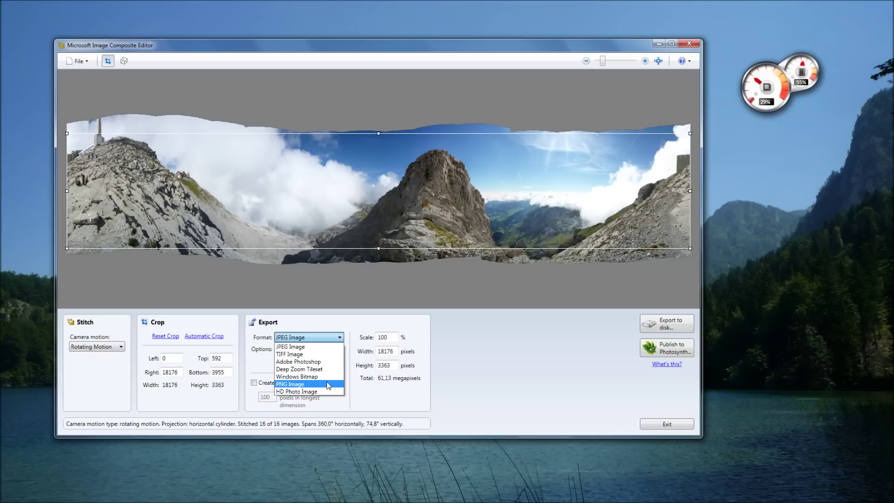
left_click(368, 329)
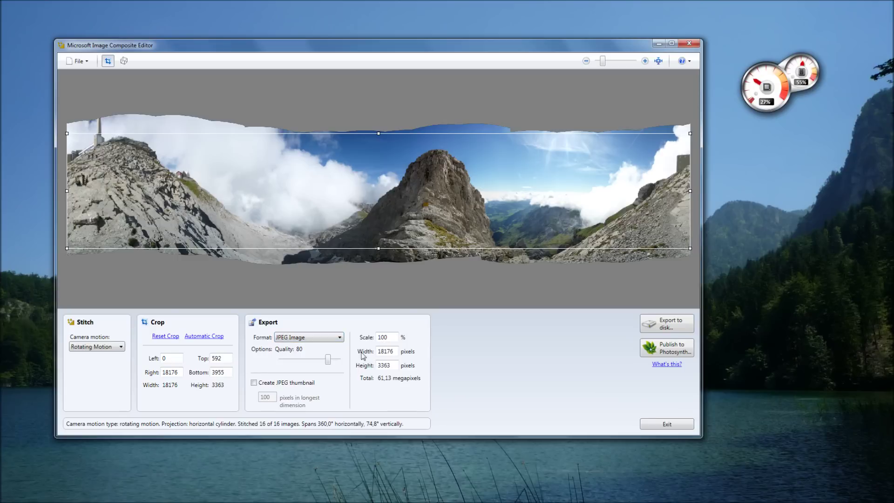
double_click(381, 335)
type("50")
key("Return")
left_click(394, 337)
key("BackSpace")
key("BackSpace")
type("00")
left_click_drag(328, 360, 350, 363)
- Export the panorama to disk as the JPEG 'pano' in the Pano folder
left_click(668, 325)
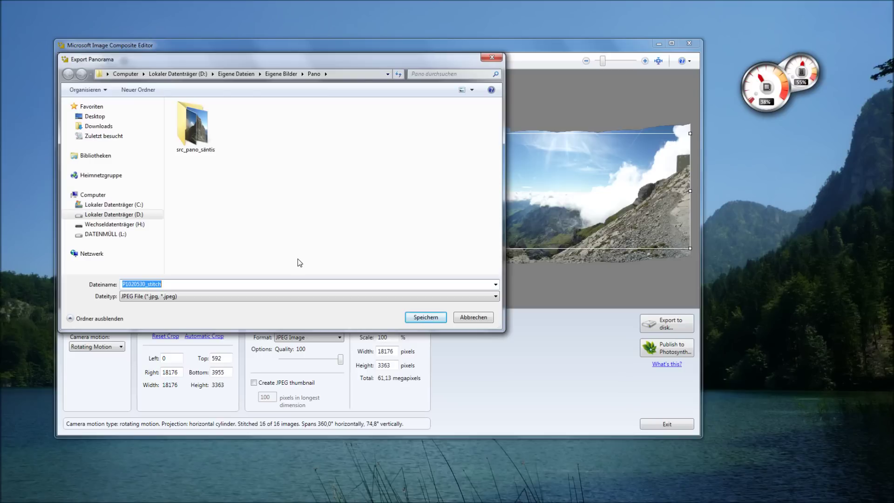
type("pano")
mouse_move(331, 61)
left_mouse_down()
mouse_move(424, 117)
mouse_move(430, 105)
left_mouse_up()
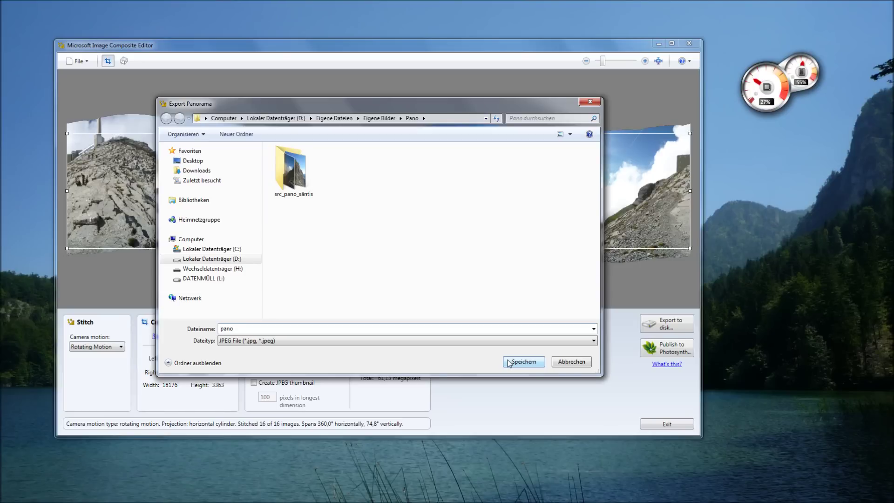
left_click(524, 362)
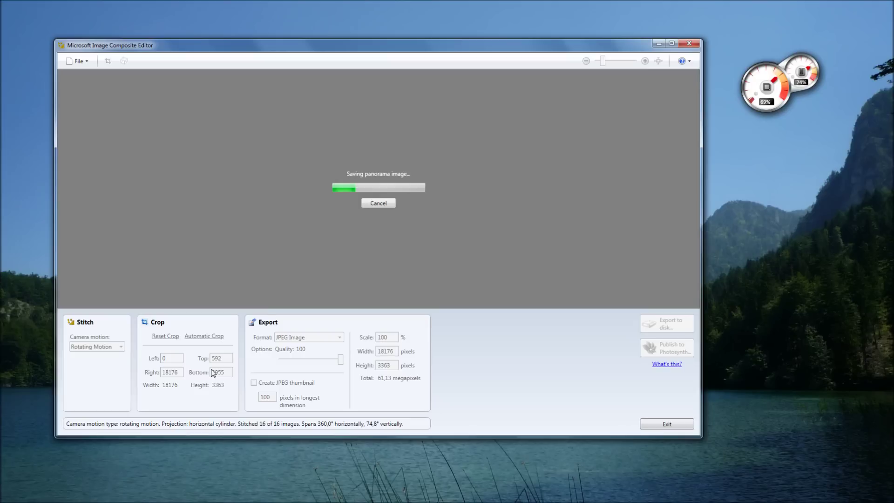
- Move the editor window slightly left while the panorama image saves
left_click_drag(209, 45, 183, 40)
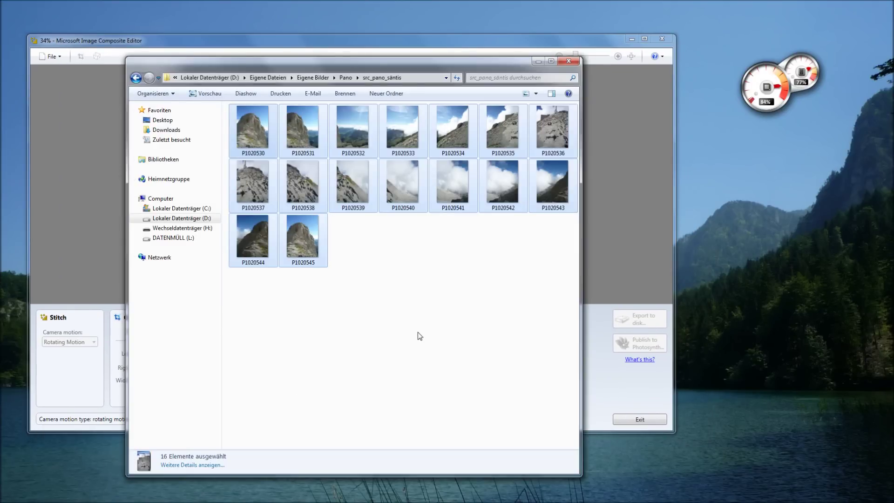
- Deselect the 16 source photos and shift Explorer aside to check saving progress
left_click(441, 313)
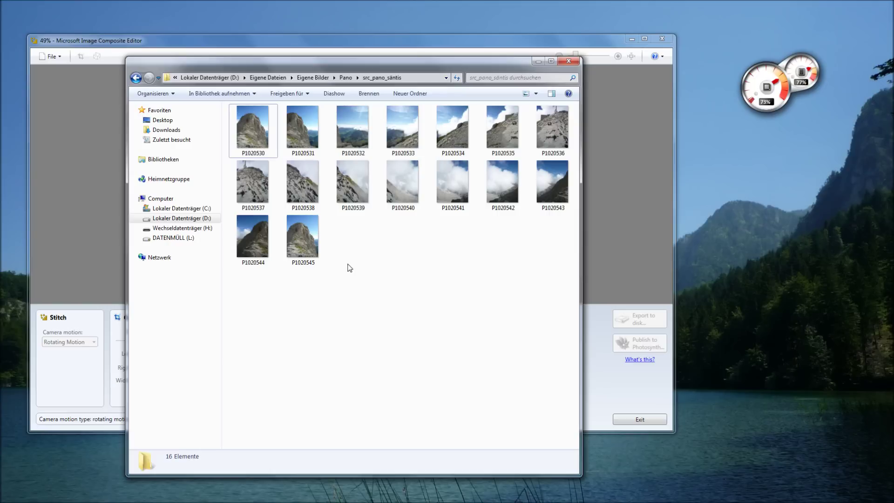
mouse_move(369, 68)
left_mouse_down()
mouse_move(396, 216)
mouse_move(385, 82)
left_mouse_up()
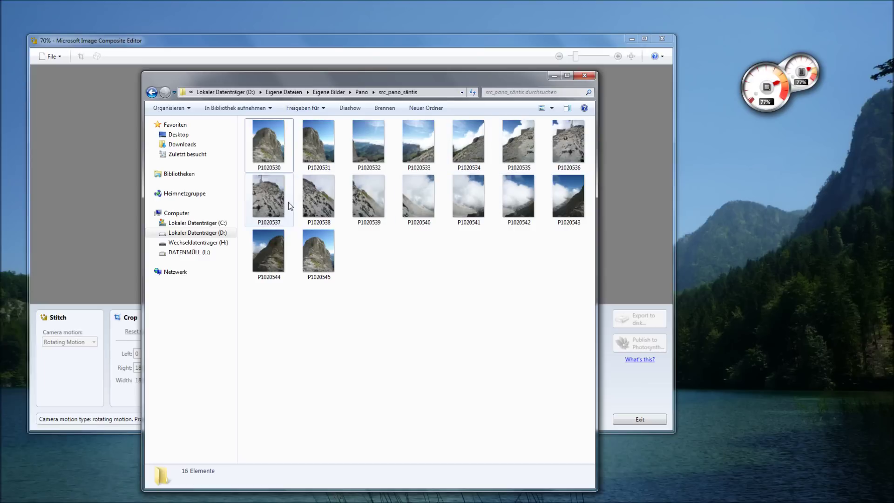
left_click(552, 76)
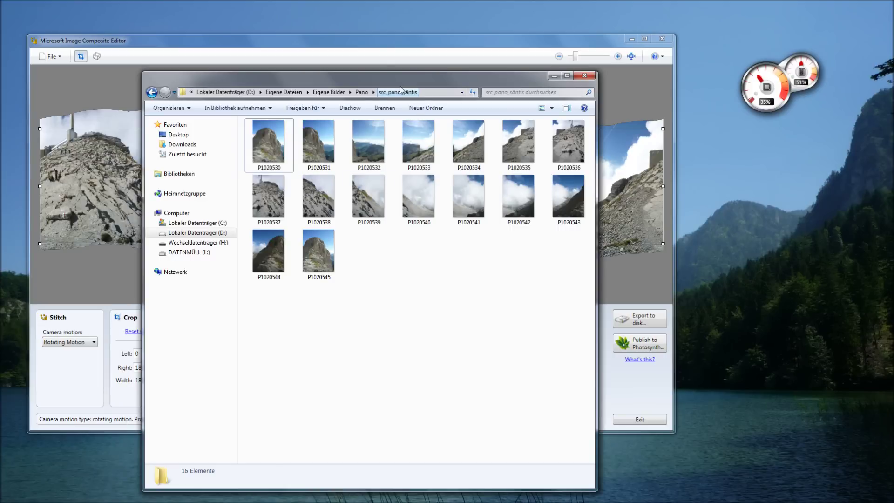
- Open the saved pano JPEG from the Pano folder in the photo viewer
left_click(362, 92)
left_click(336, 157)
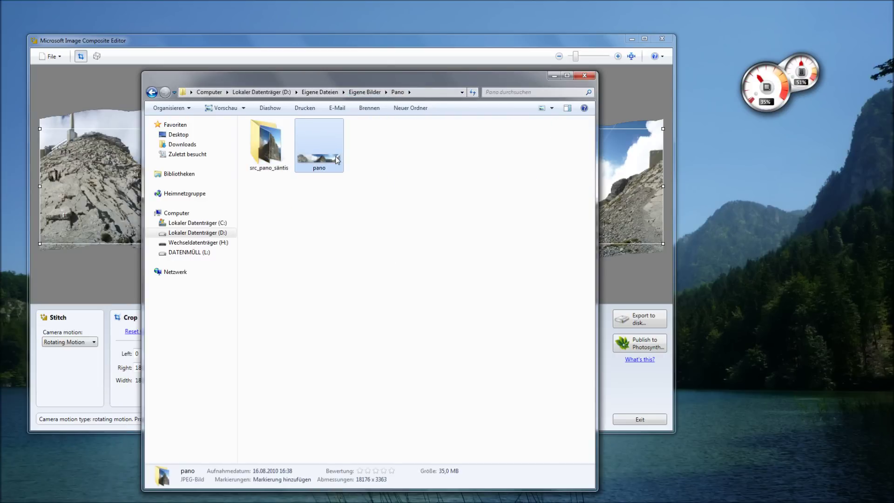
double_click(335, 157)
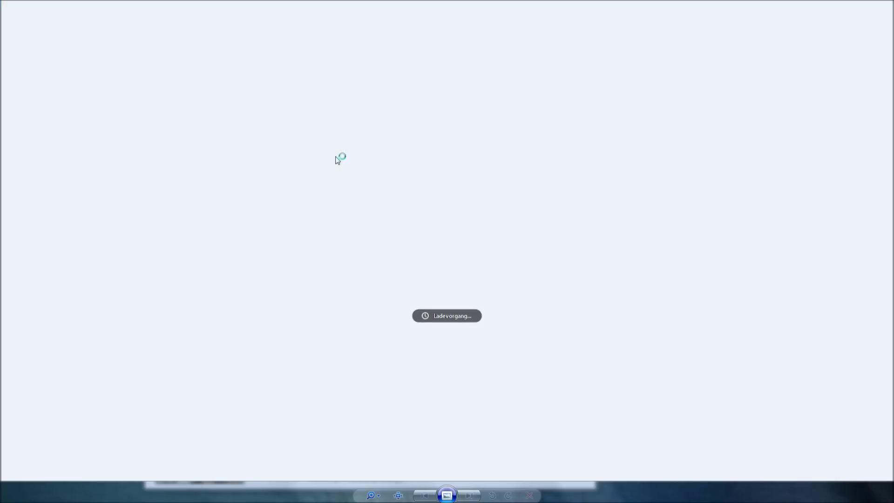
- Zoom into the panorama and pan across the cliffs, hikers and red-roofed buildings
scroll(284, 251, "up", 2)
scroll(285, 251, "up", 3)
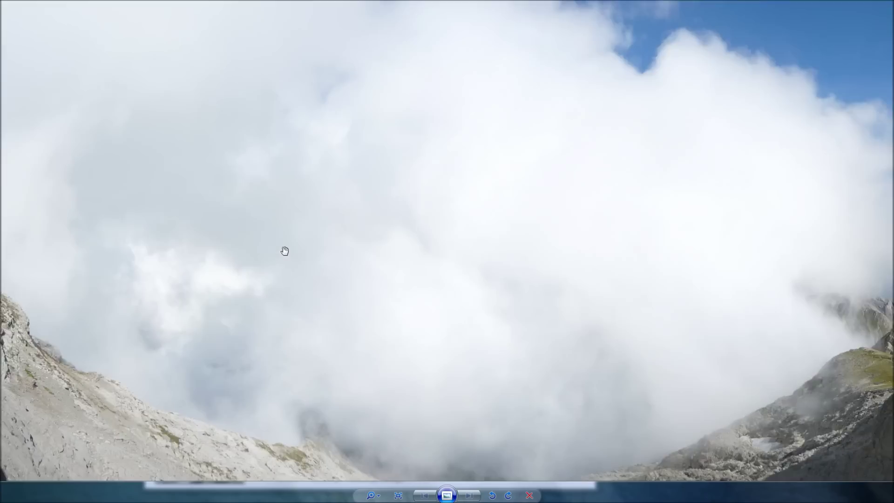
mouse_move(249, 259)
left_mouse_down()
mouse_move(399, 238)
mouse_move(443, 252)
mouse_move(613, 263)
left_mouse_up()
left_click_drag(327, 233, 435, 275)
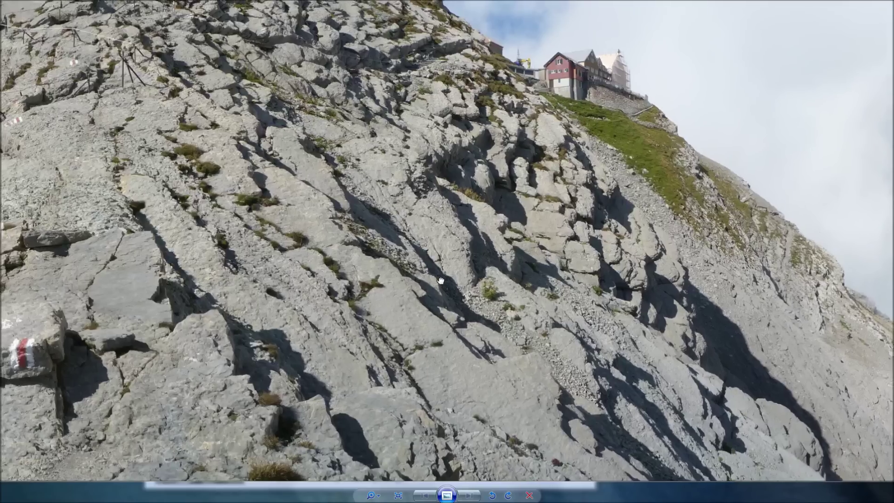
mouse_move(237, 2)
left_mouse_down()
mouse_move(298, 46)
mouse_move(354, 120)
mouse_move(348, 169)
left_mouse_up()
left_click_drag(481, 219, 446, 212)
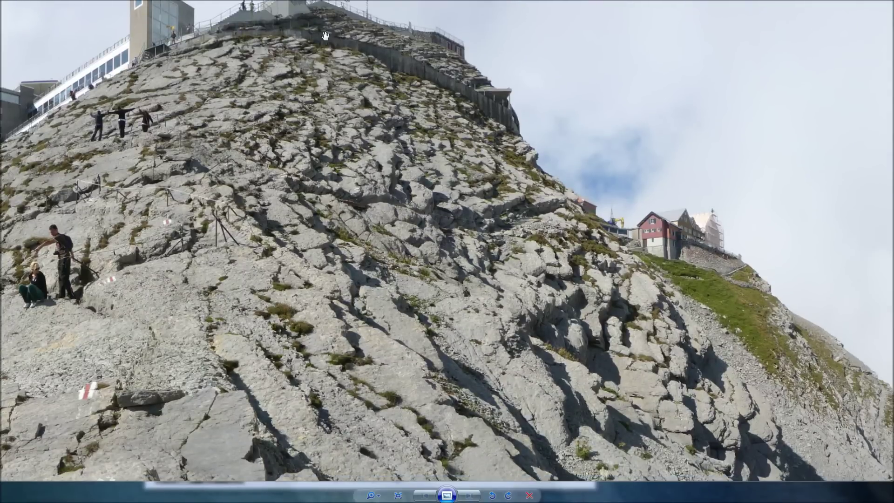
mouse_move(521, 328)
left_mouse_down()
mouse_move(513, 255)
mouse_move(484, 158)
mouse_move(264, 118)
left_mouse_up()
left_click_drag(507, 222, 520, 311)
- Pan toward the scree slope, zoom back out, then close the viewer and minimize Explorer
scroll(469, 224, "up", 1)
scroll(469, 224, "down", 1)
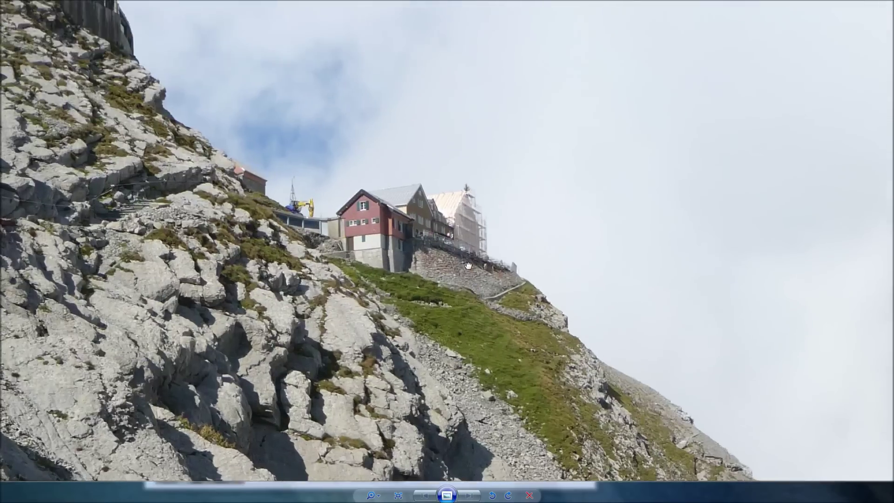
left_click_drag(470, 224, 379, 104)
scroll(619, 310, "up", 2)
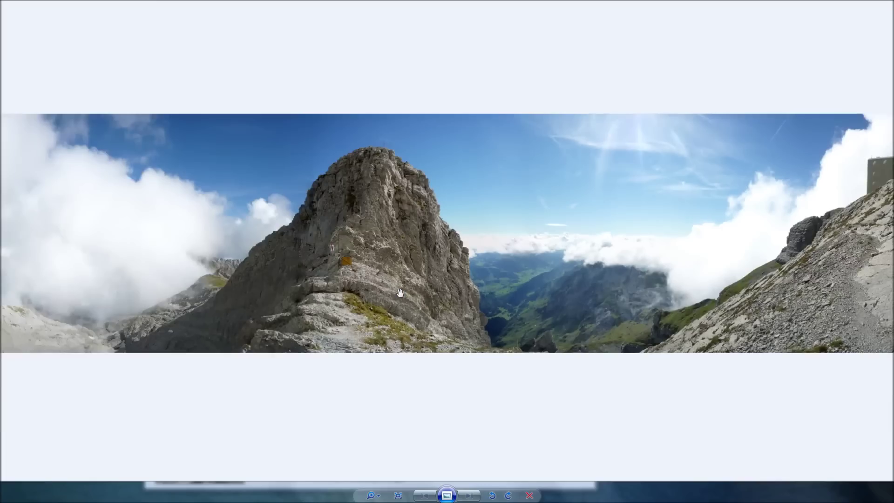
scroll(400, 293, "down", 2)
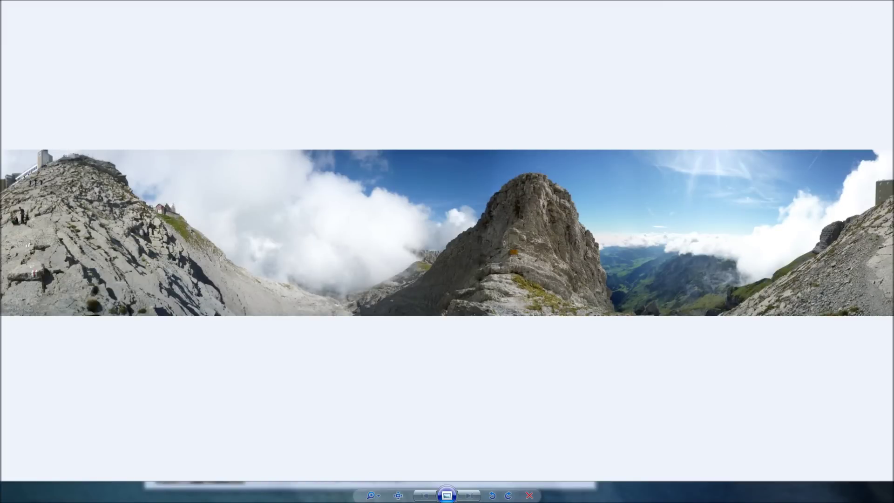
key("Escape")
left_click(552, 78)
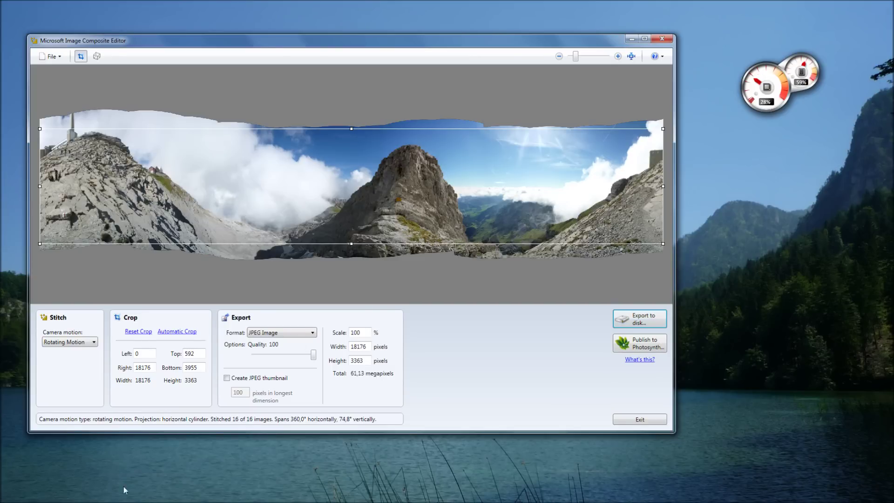
- Bring the Lumix camera photo to the front from the Photo Viewer taskbar thumbnails
left_click(161, 499)
left_click(59, 465)
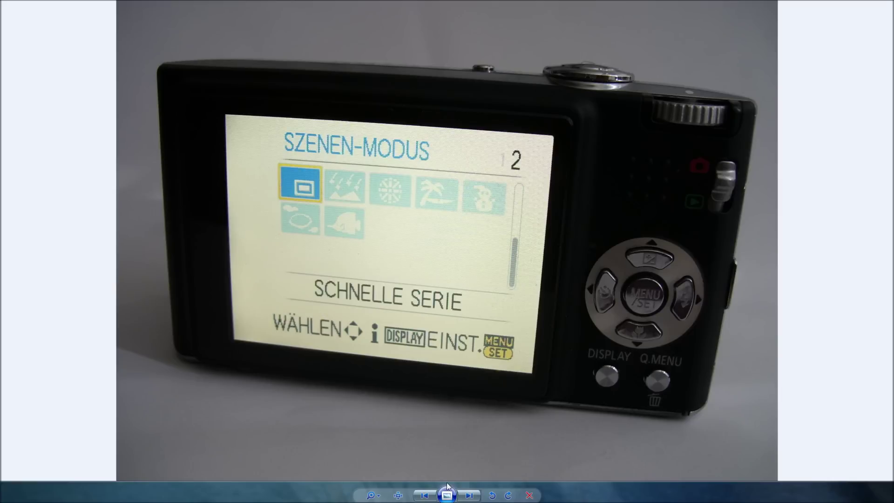
- Step back to the previous photo of the camera's scene-mode menu
left_click(434, 497)
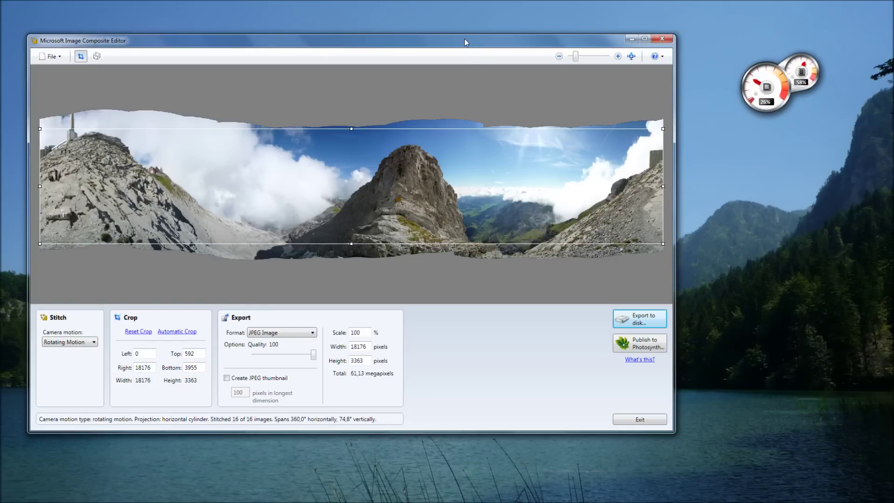
left_click_drag(464, 40, 474, 49)
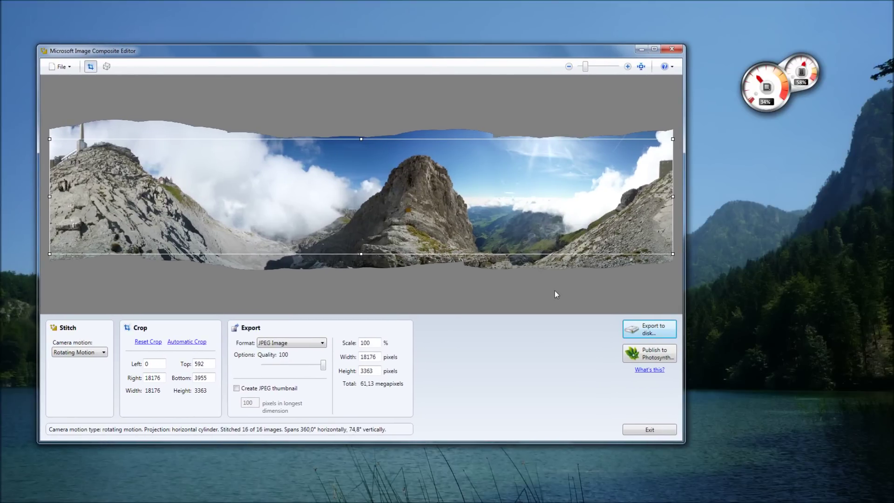